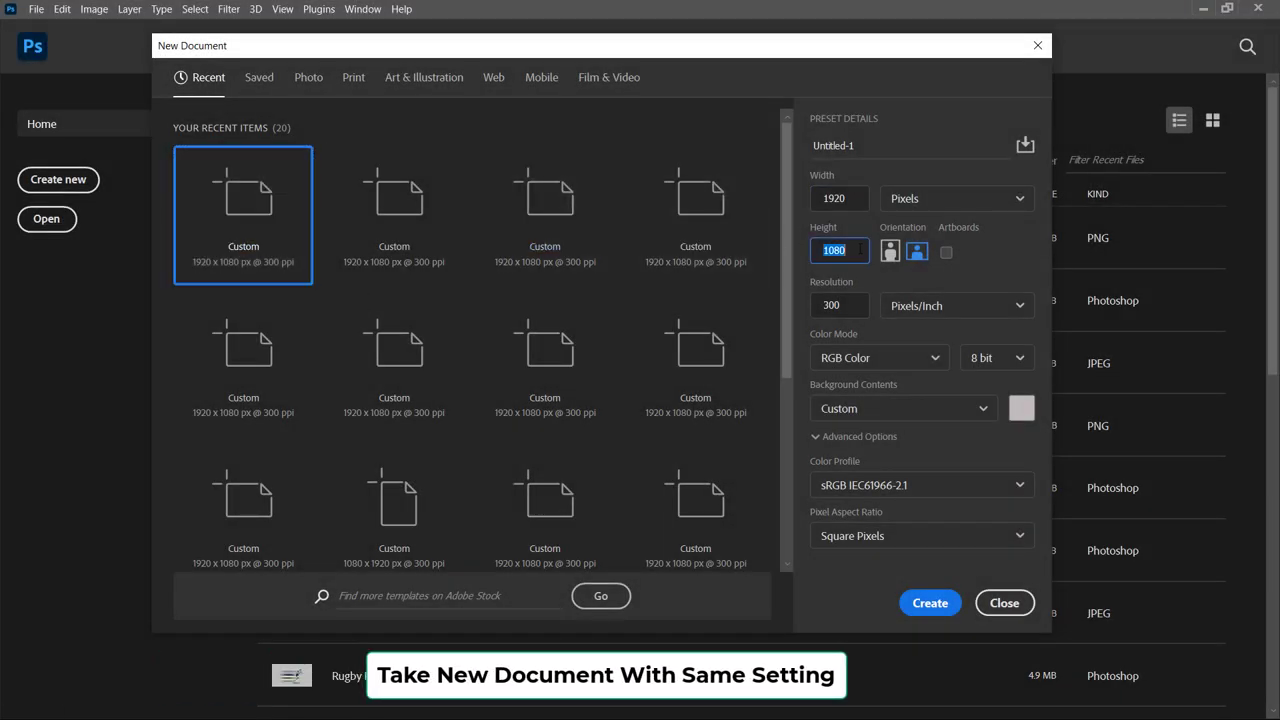
# - Create a 1920×1080 px, 300 ppi document with a custom light grey background
pyautogui.click(1030, 409)
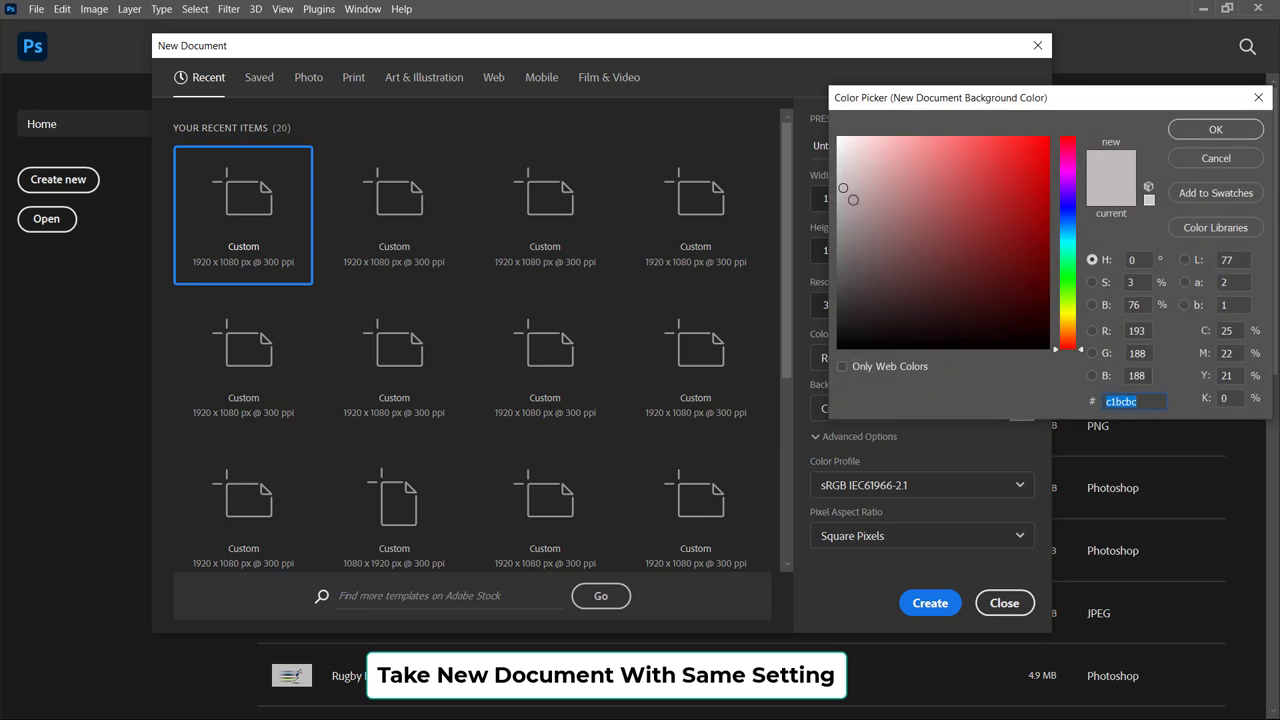
pyautogui.click(1212, 130)
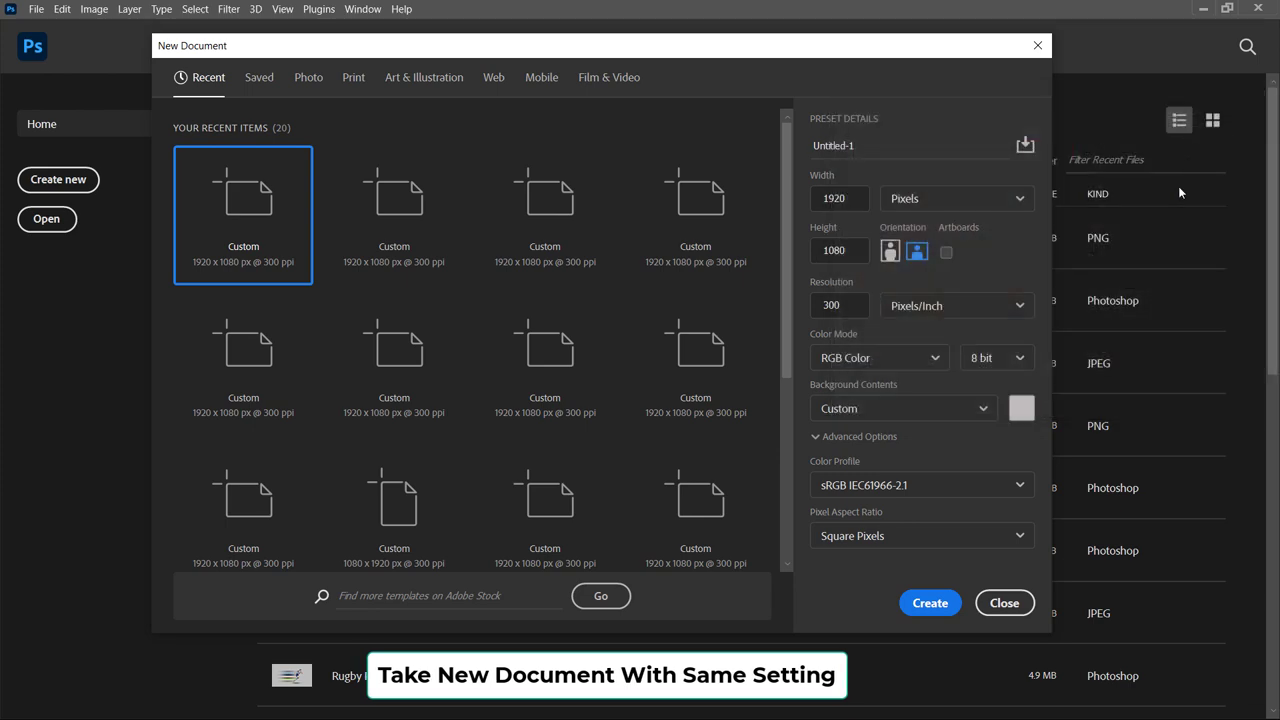
pyautogui.click(930, 603)
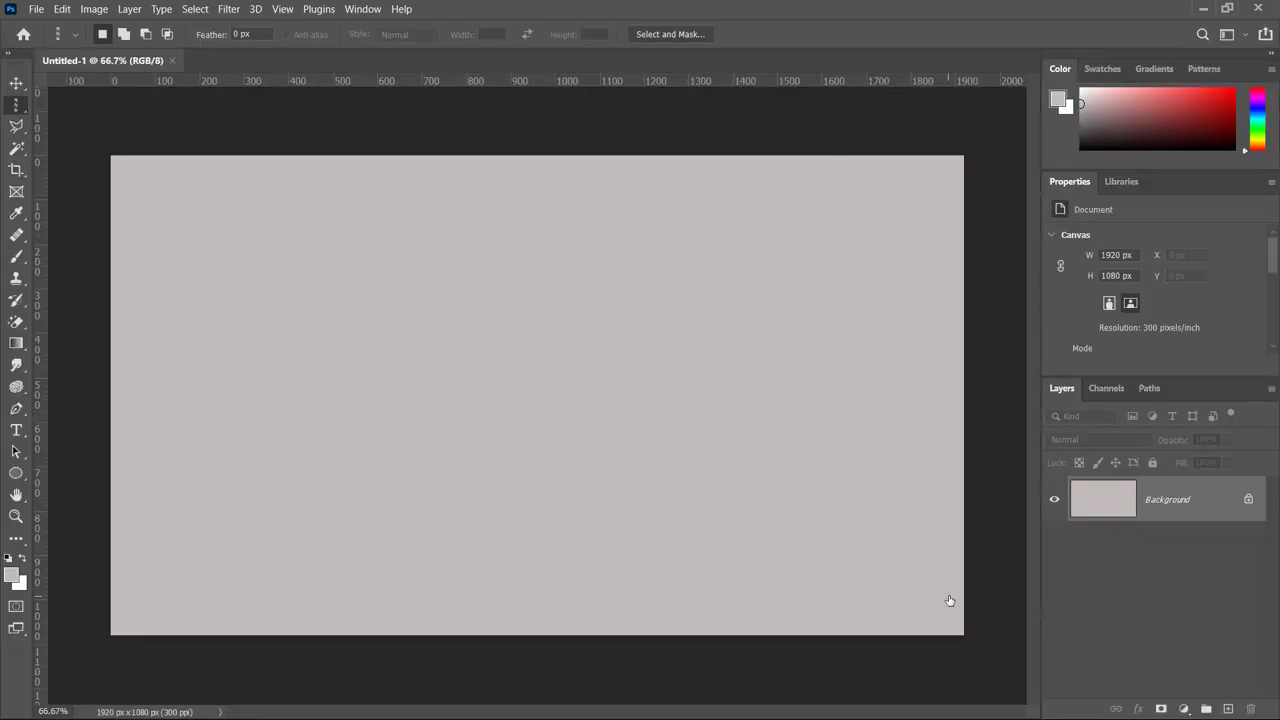
# - Open the Baseball_.png pitcher cutout image
pyautogui.click(35, 9)
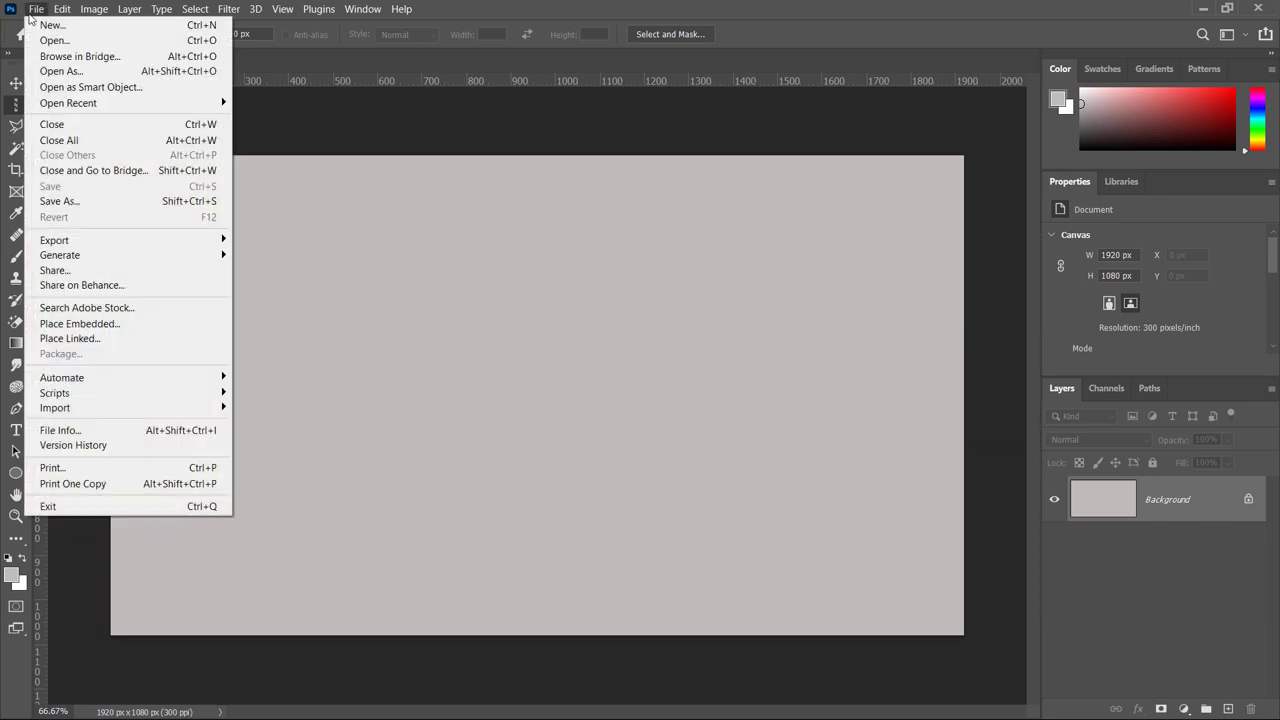
pyautogui.click(45, 41)
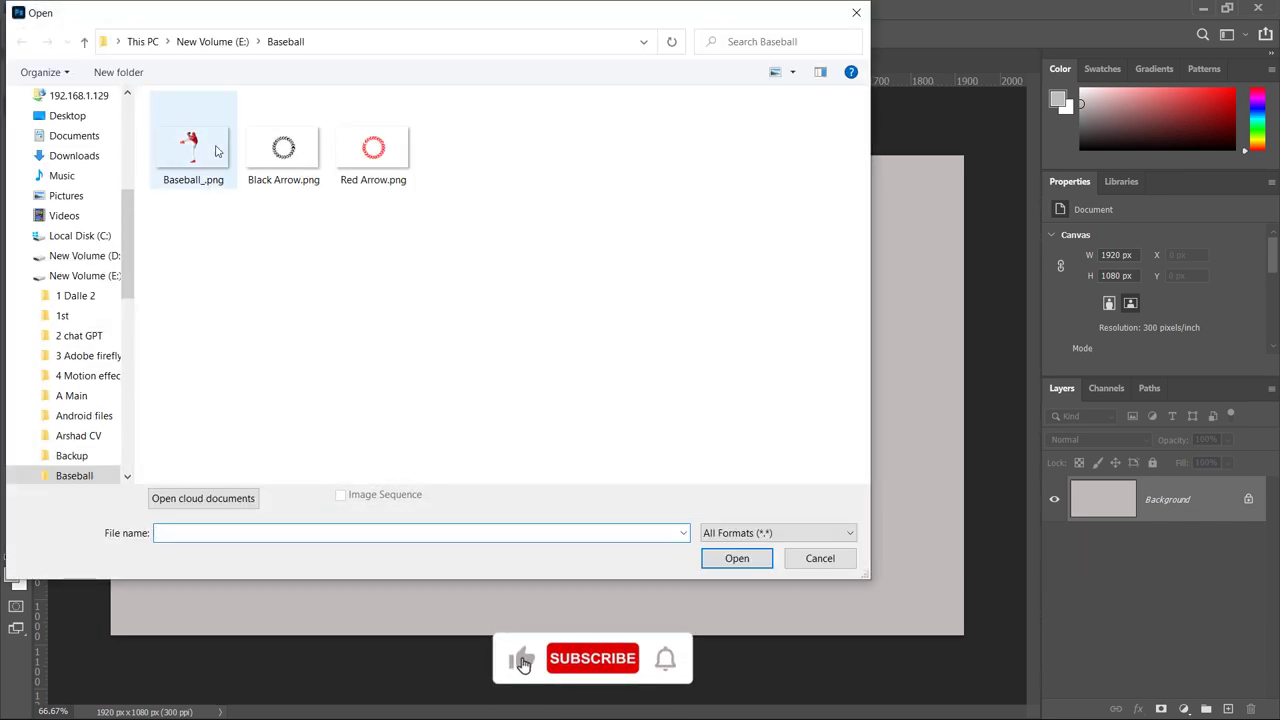
pyautogui.click(214, 145)
pyautogui.click(736, 558)
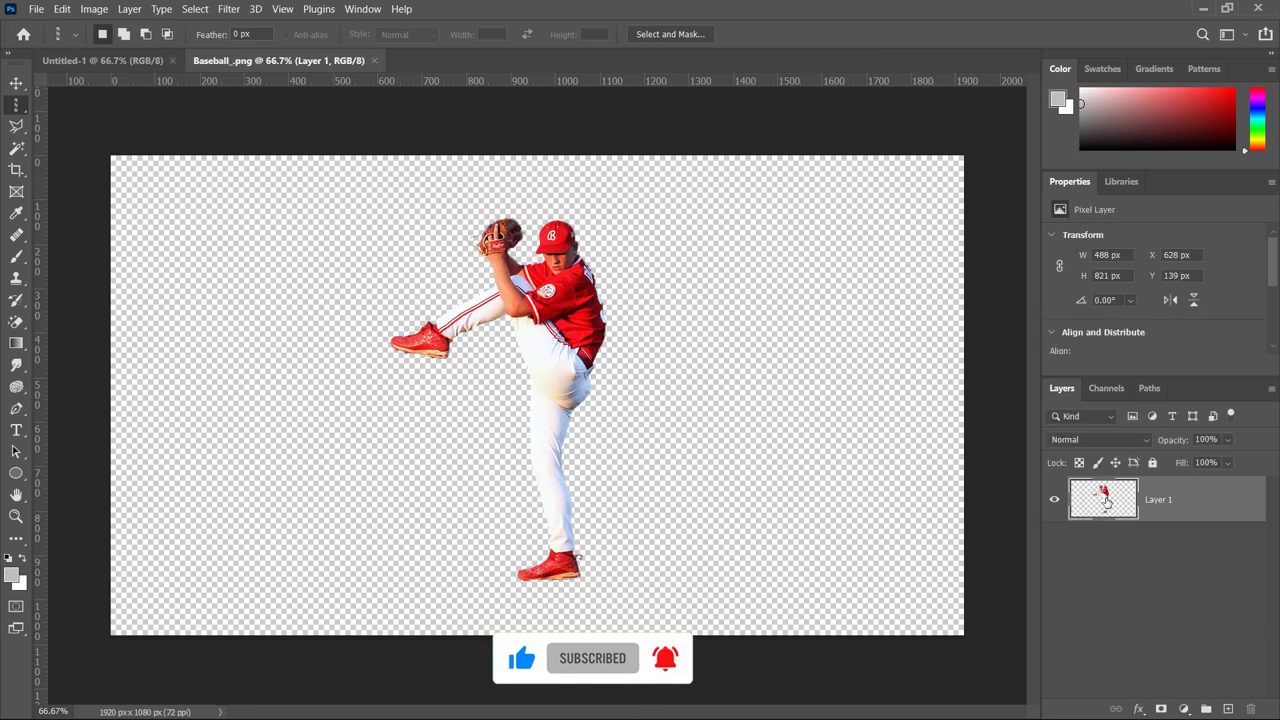
# - Copy the pitcher layer into Untitled-1 and position it at X 630 px, Y 130 px
pyautogui.moveTo(1104, 500)
pyautogui.mouseDown()
pyautogui.moveTo(101, 64)
pyautogui.moveTo(506, 360)
pyautogui.mouseUp()
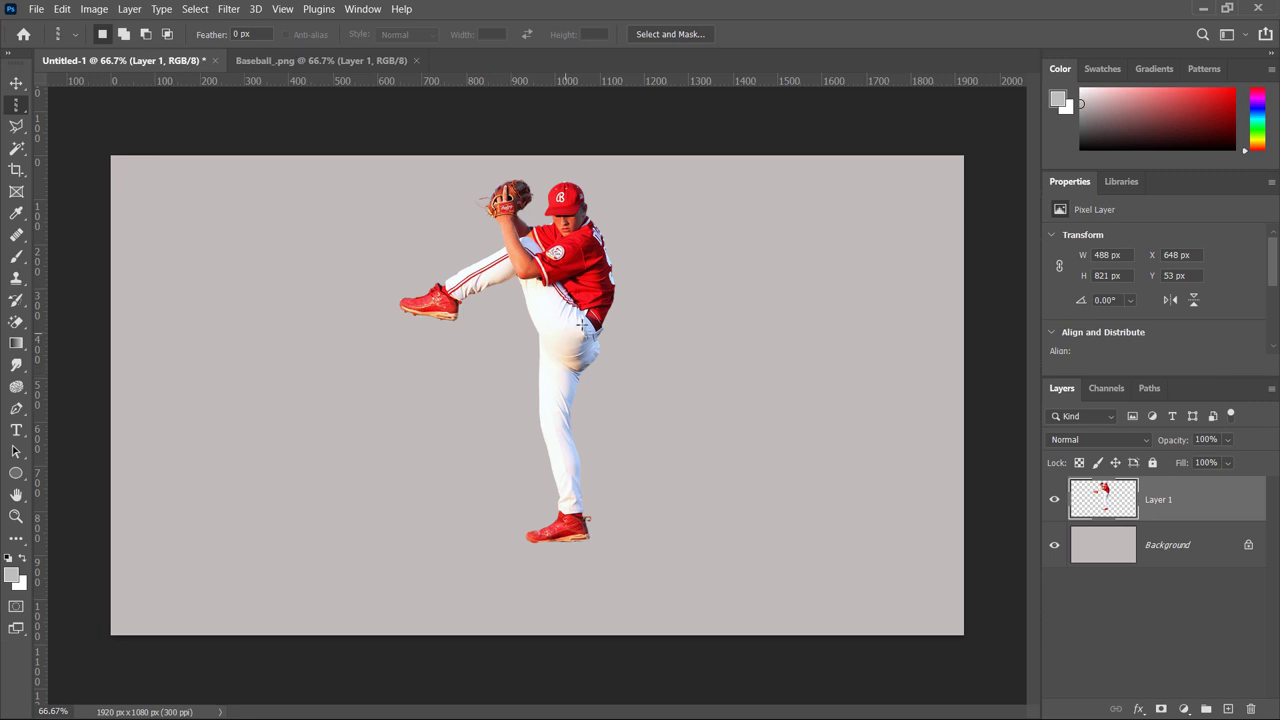
pyautogui.press('v')
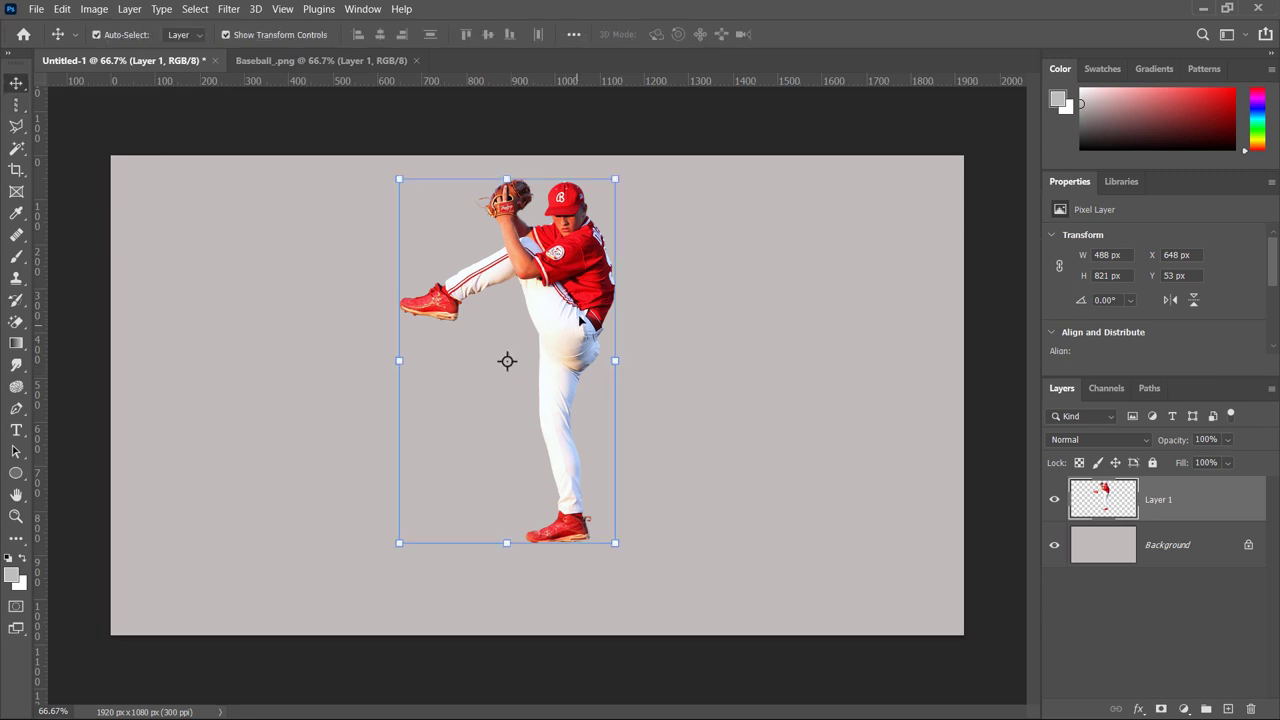
pyautogui.moveTo(580, 318); pyautogui.dragTo(571, 346)
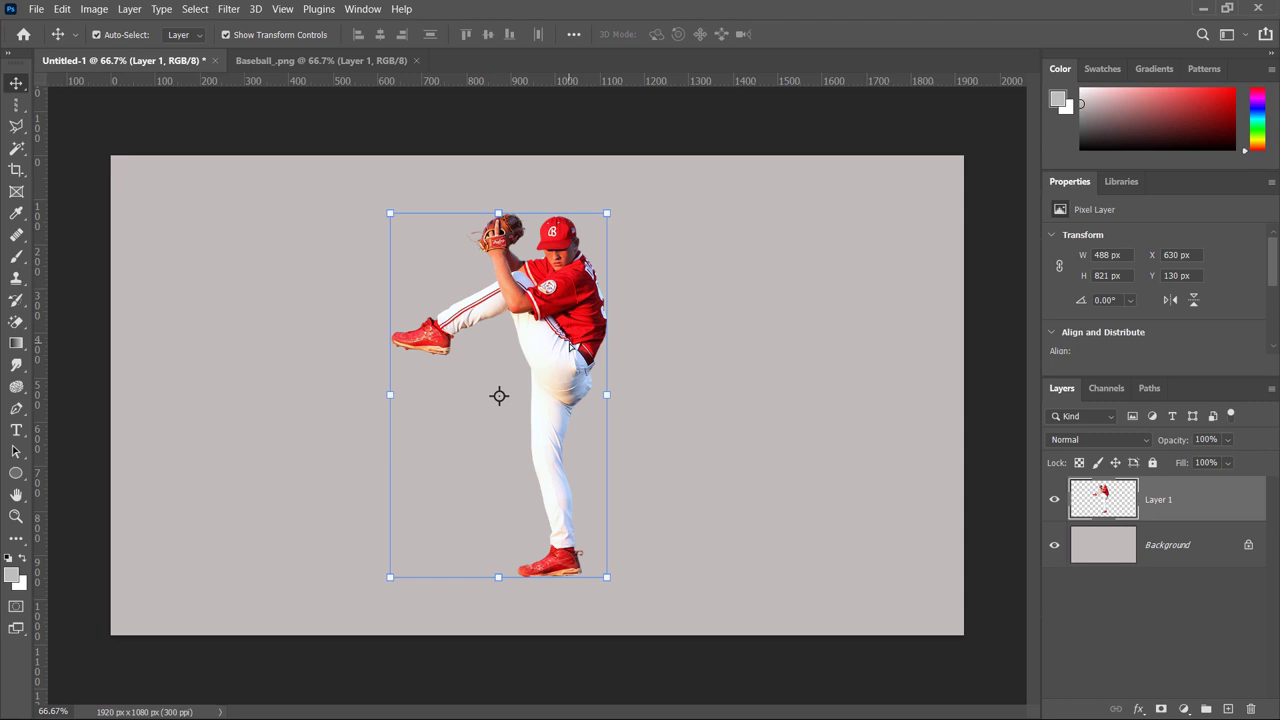
# - Copy a one-pixel-wide column through the pitcher onto new Layer 2 and hide Layer 1
pyautogui.click(16, 104)
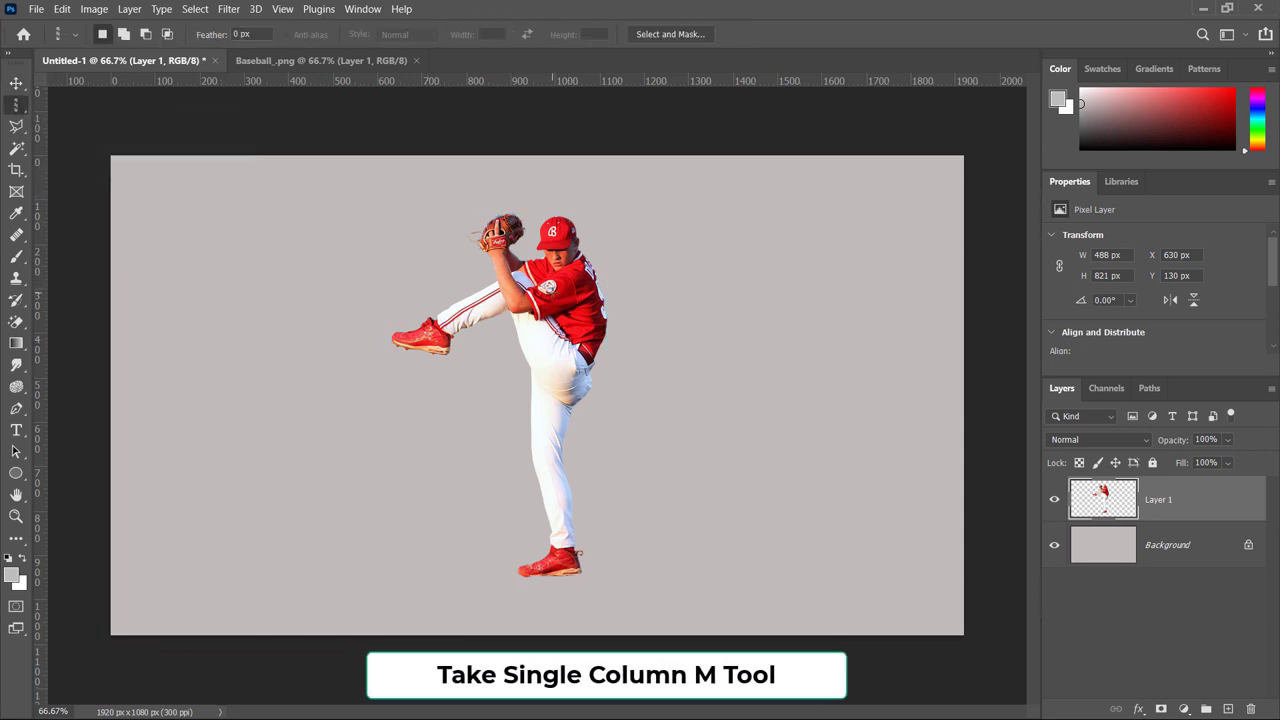
pyautogui.moveTo(551, 262); pyautogui.dragTo(556, 262)
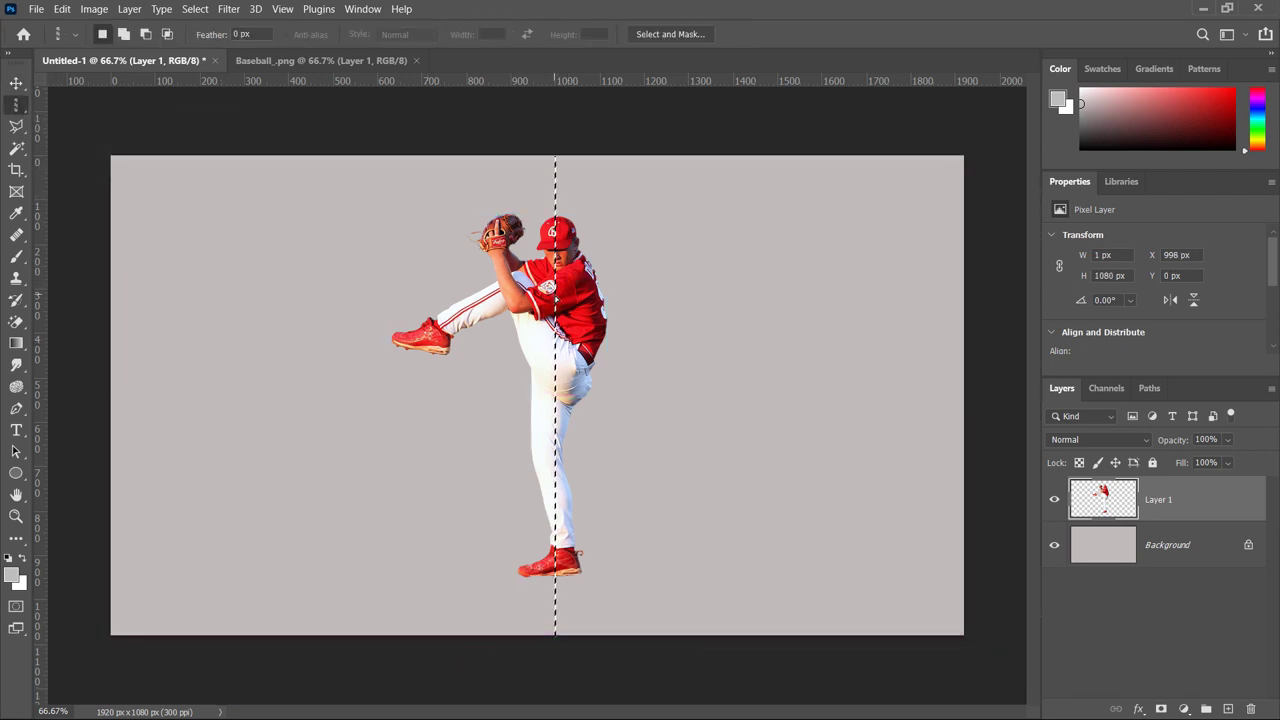
pyautogui.hotkey('ctrl', 'j')
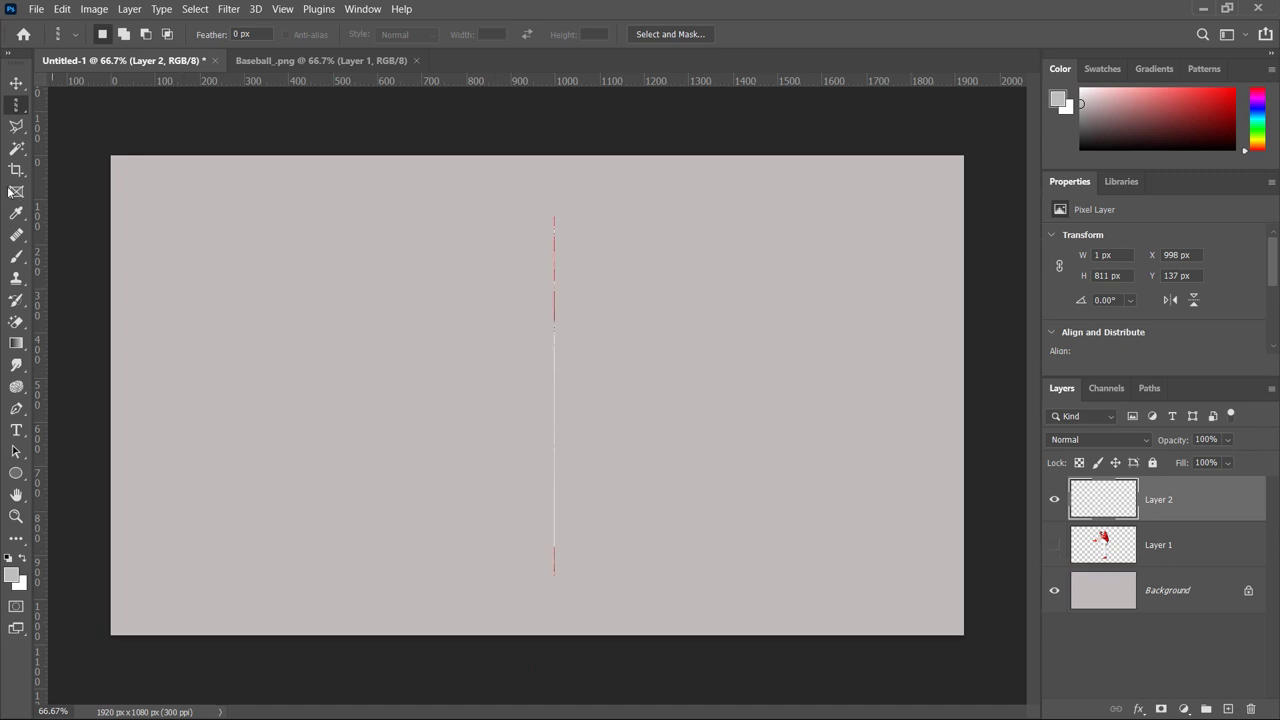
pyautogui.click(17, 88)
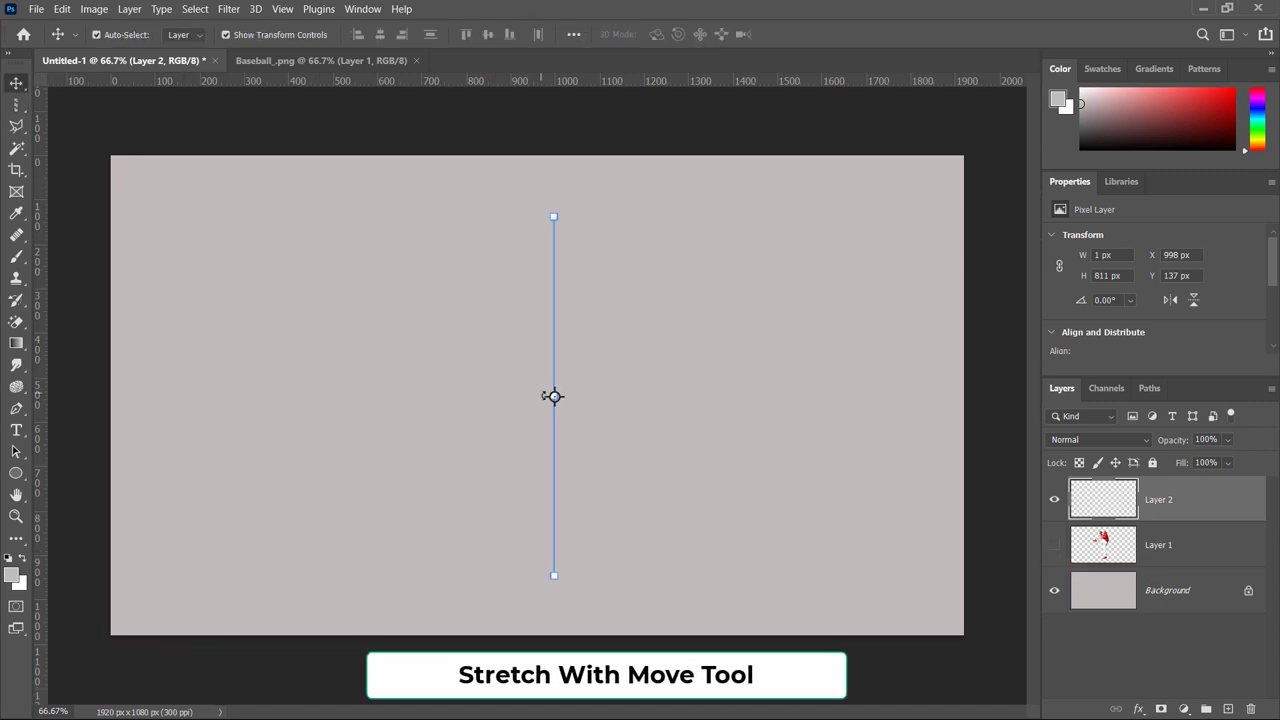
# - Stretch the slice into 1920 × 719 px horizontal streaks along the top of the canvas
pyautogui.moveTo(531, 395)
pyautogui.mouseDown()
pyautogui.moveTo(114, 381)
pyautogui.moveTo(110, 395)
pyautogui.mouseUp()
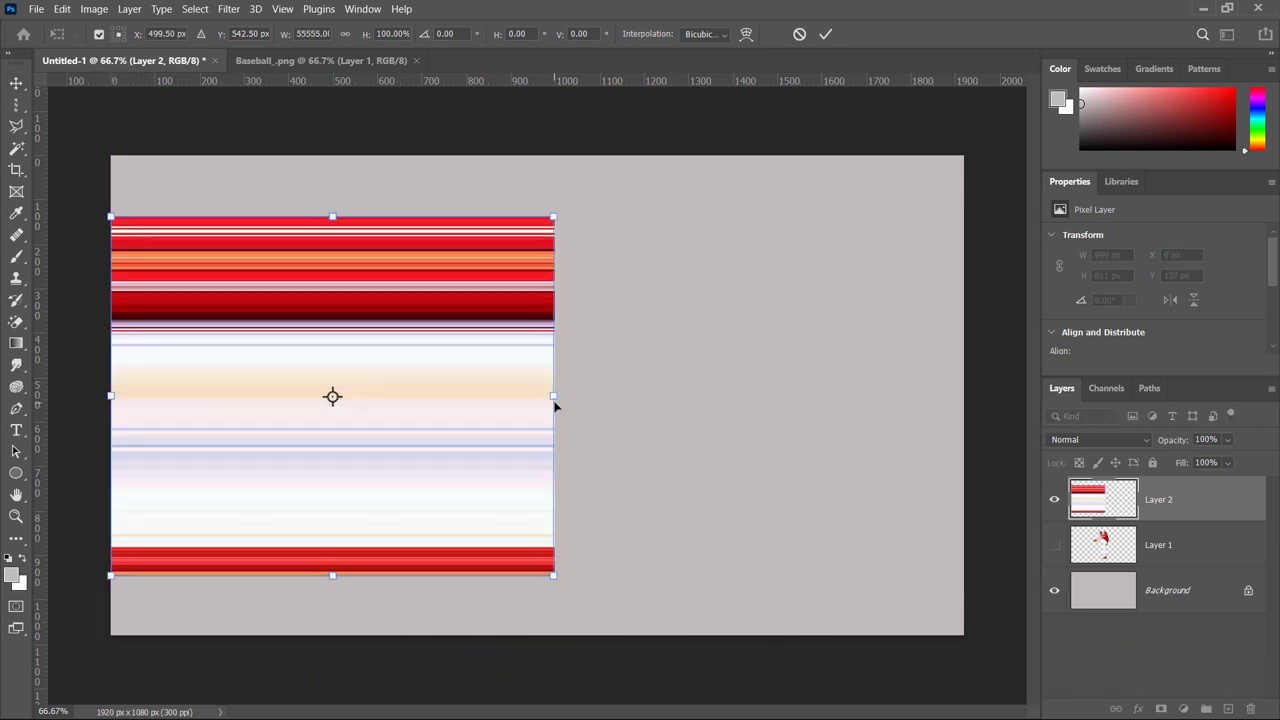
pyautogui.moveTo(554, 400); pyautogui.dragTo(962, 396)
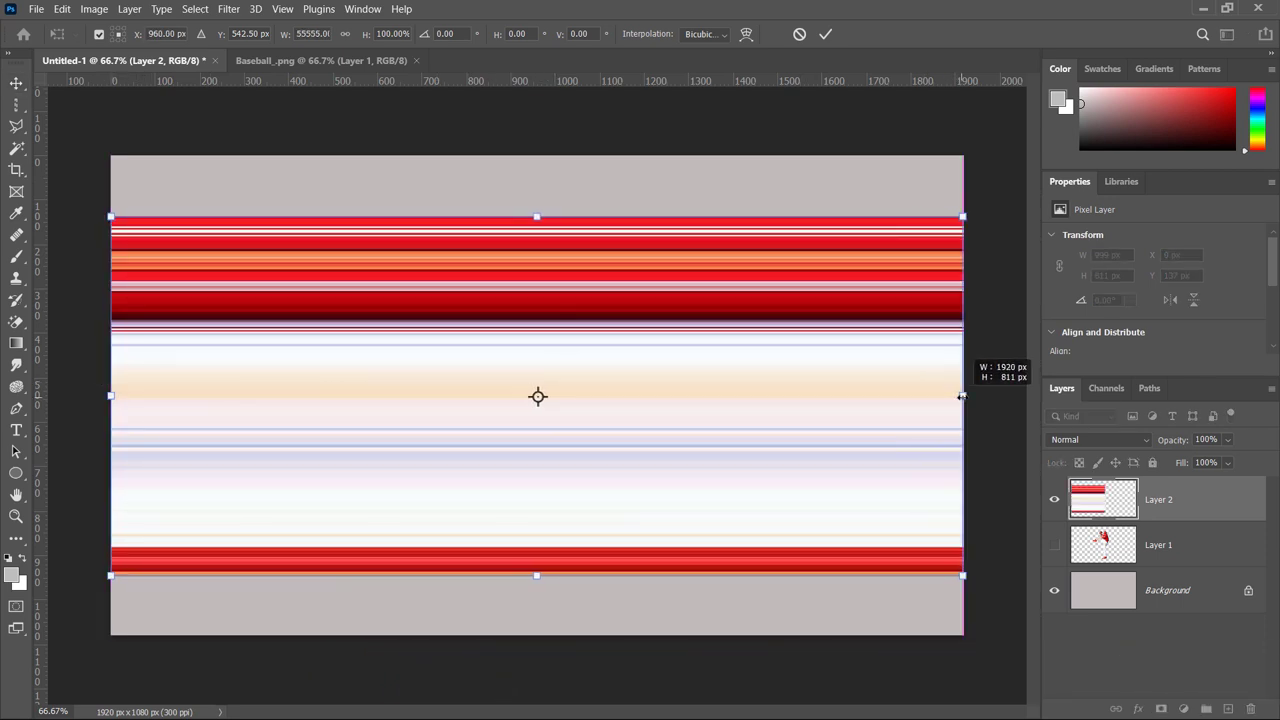
pyautogui.moveTo(657, 455); pyautogui.dragTo(654, 396)
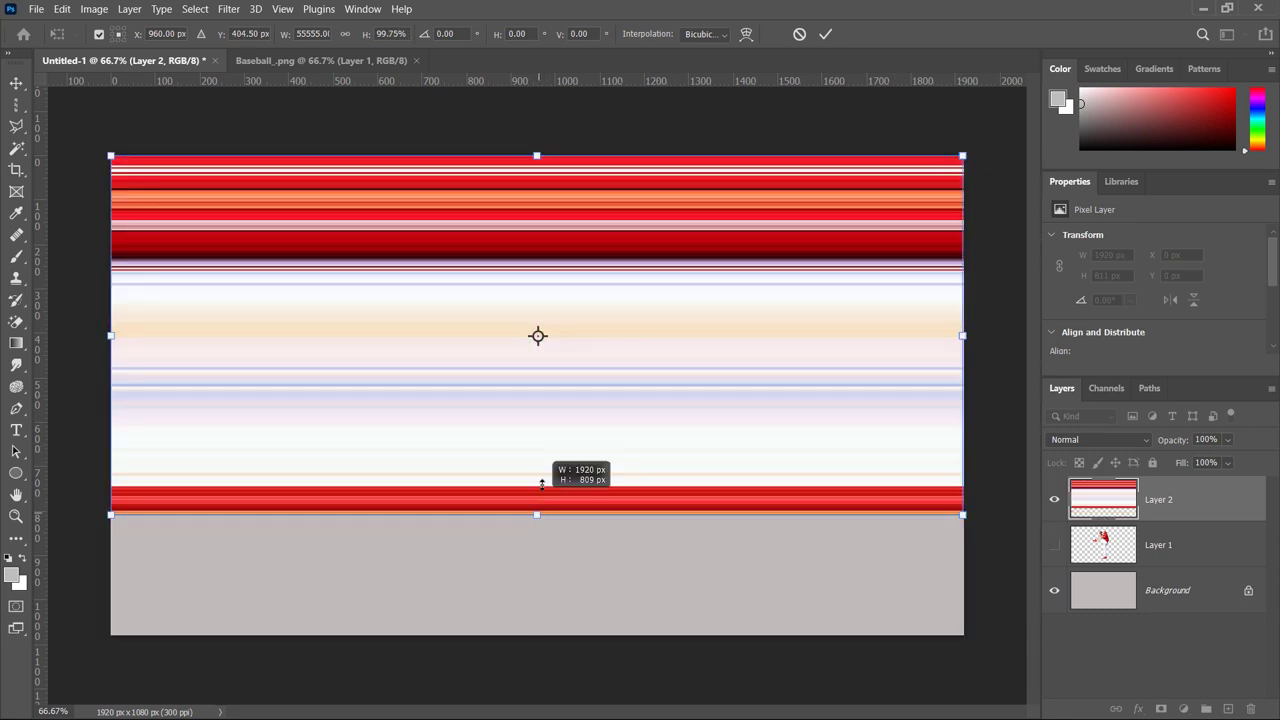
pyautogui.moveTo(537, 512); pyautogui.dragTo(538, 473)
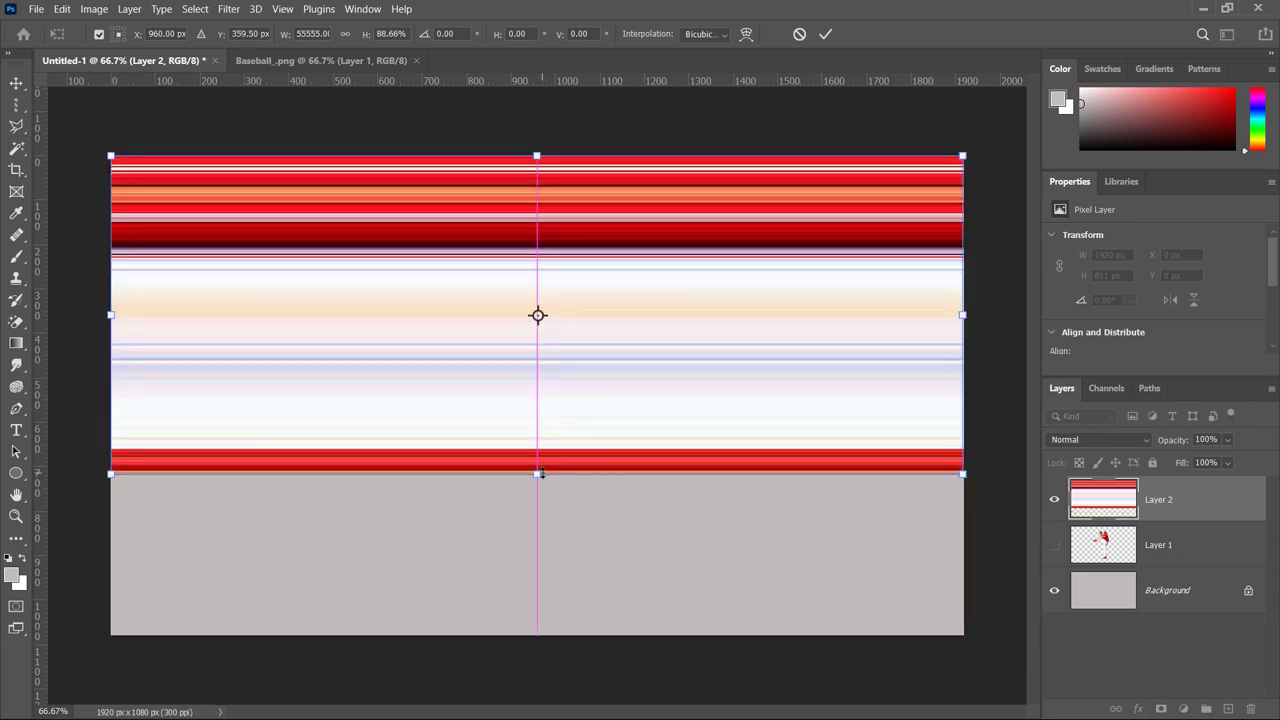
pyautogui.click(826, 34)
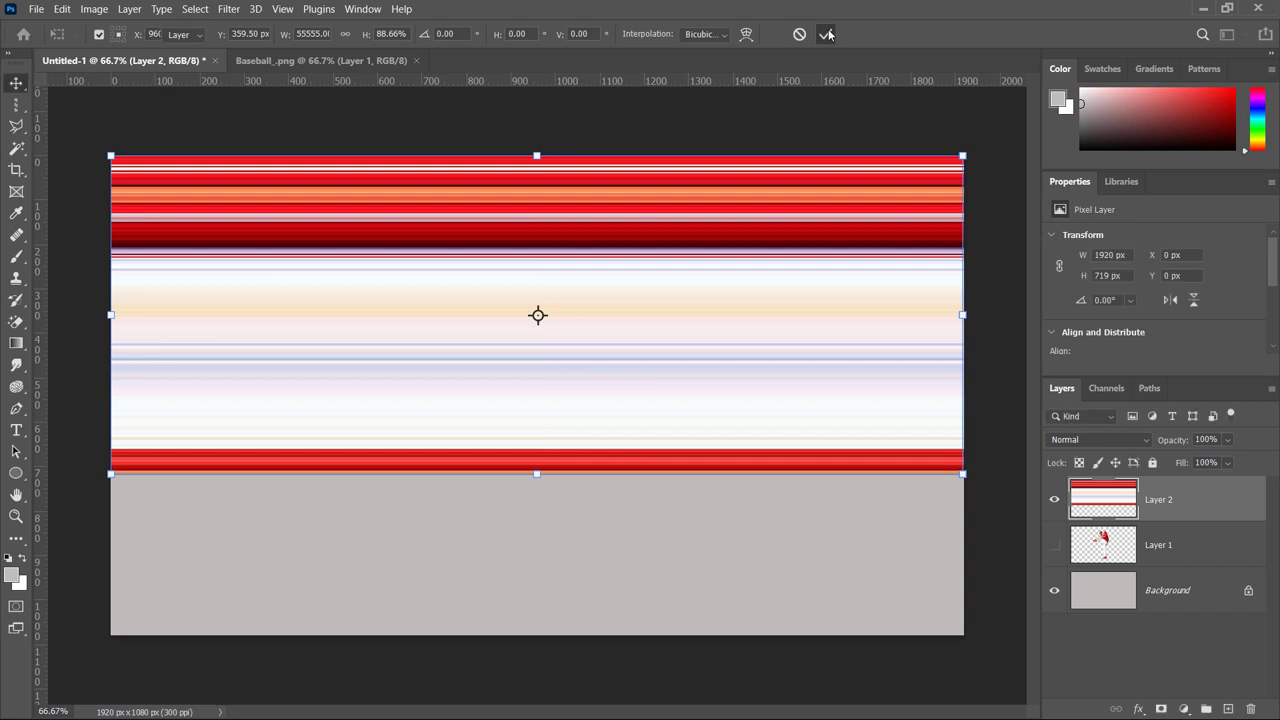
# - Apply Filter > Distort > Polar Coordinates to bend the stripes into concentric rings
pyautogui.click(230, 10)
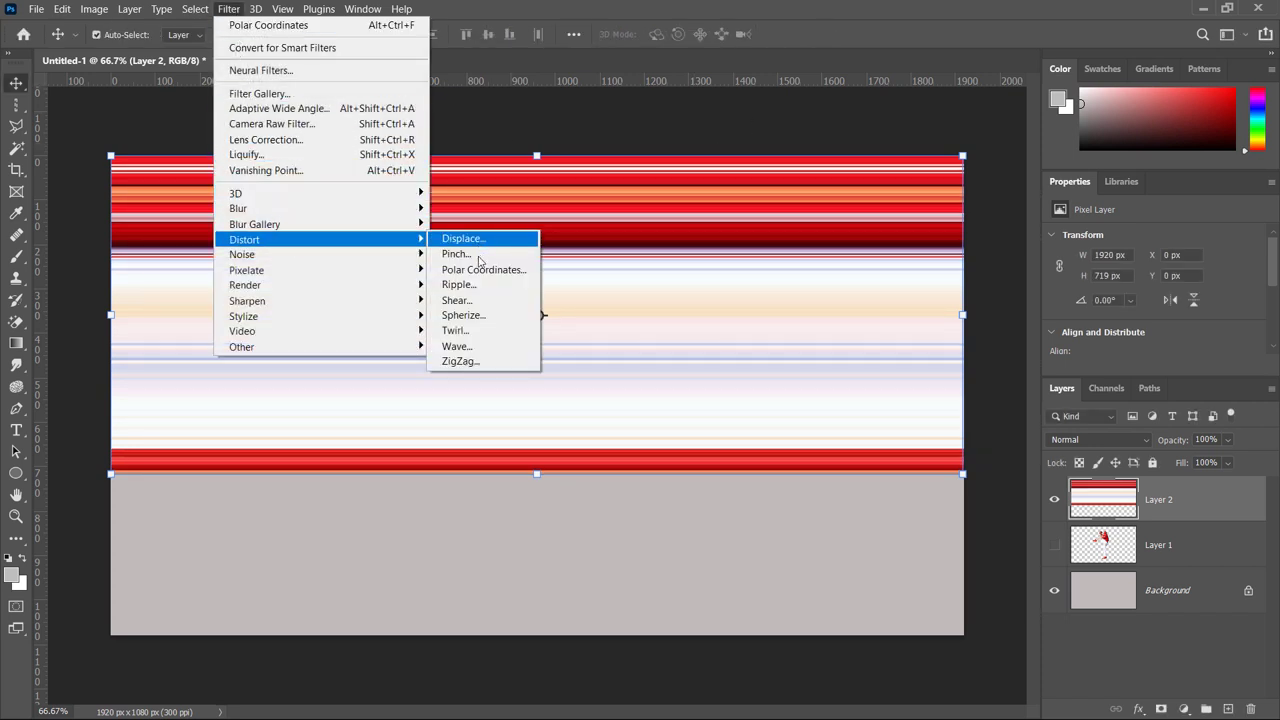
pyautogui.click(480, 269)
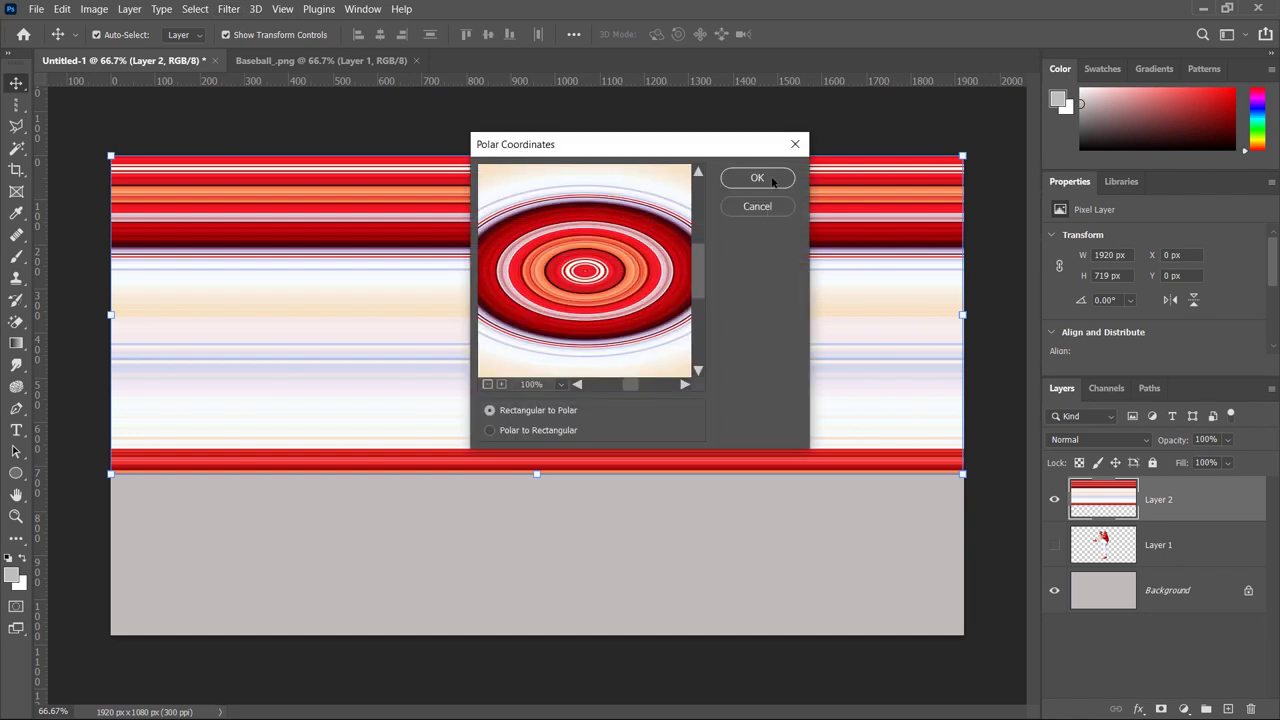
pyautogui.click(772, 180)
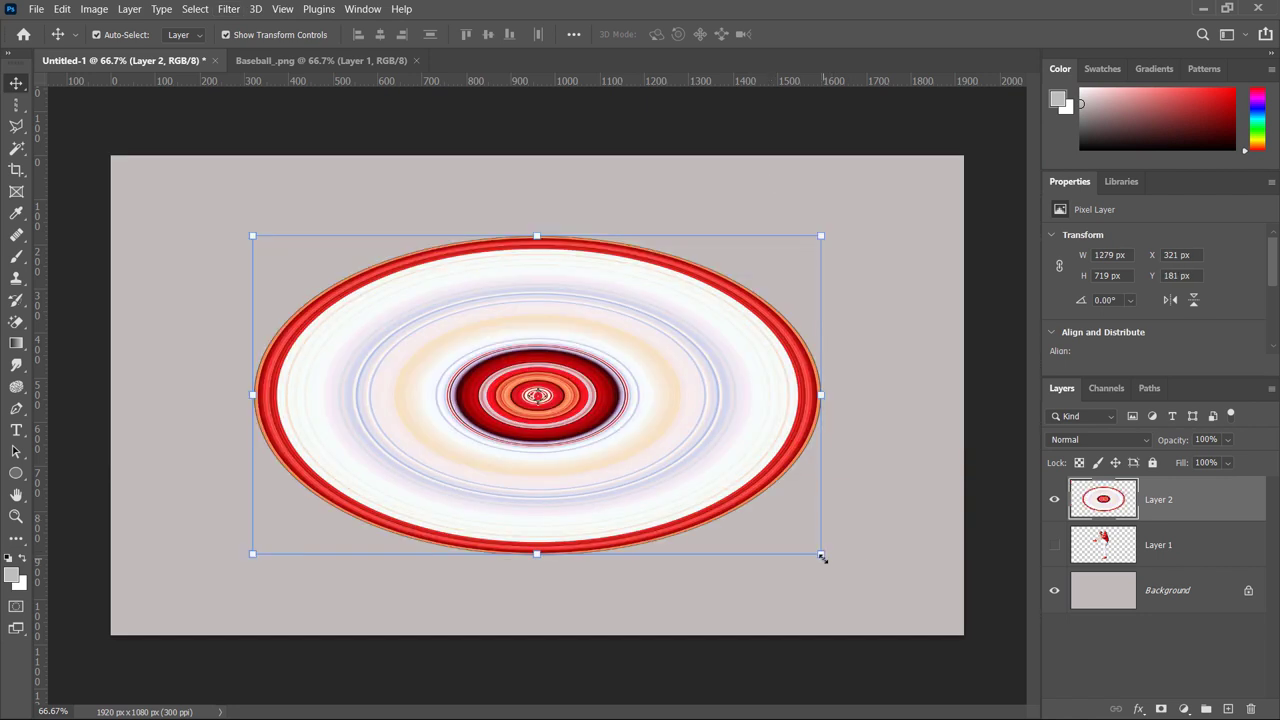
# - Narrow the rings into a 777 × 719 px circle and move it toward the centre
pyautogui.click(821, 555)
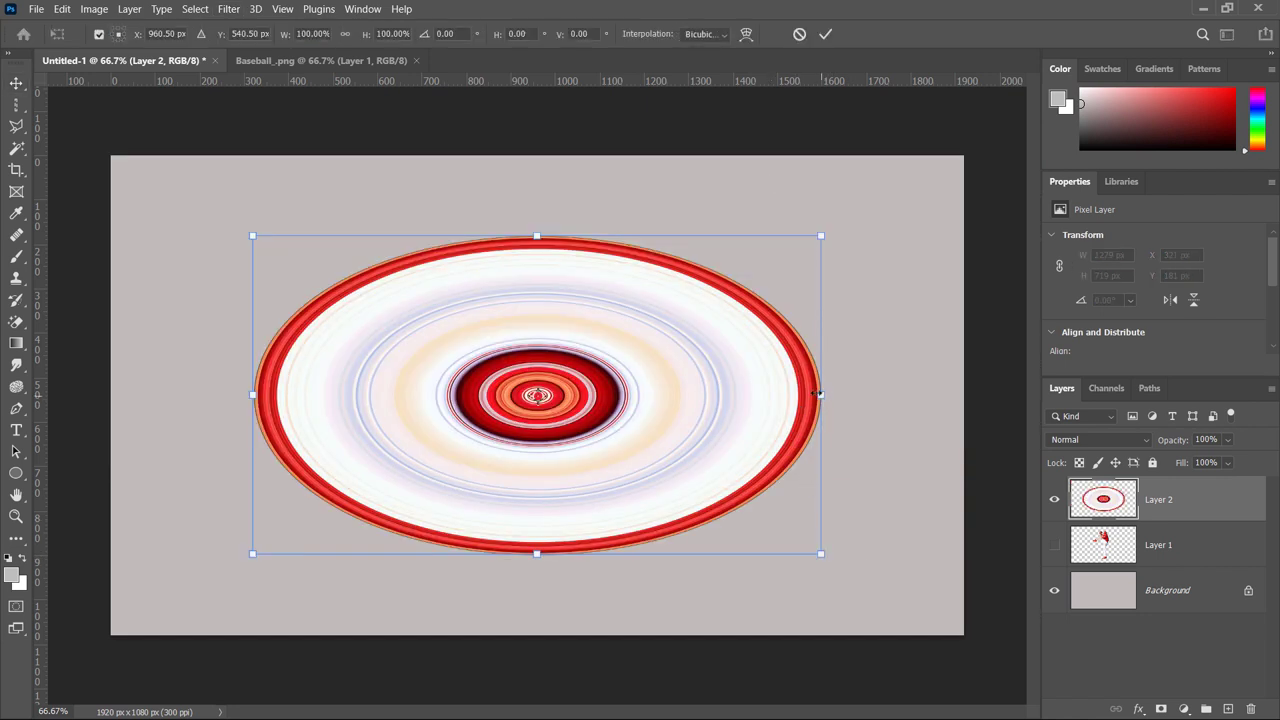
pyautogui.moveTo(818, 394); pyautogui.dragTo(604, 387)
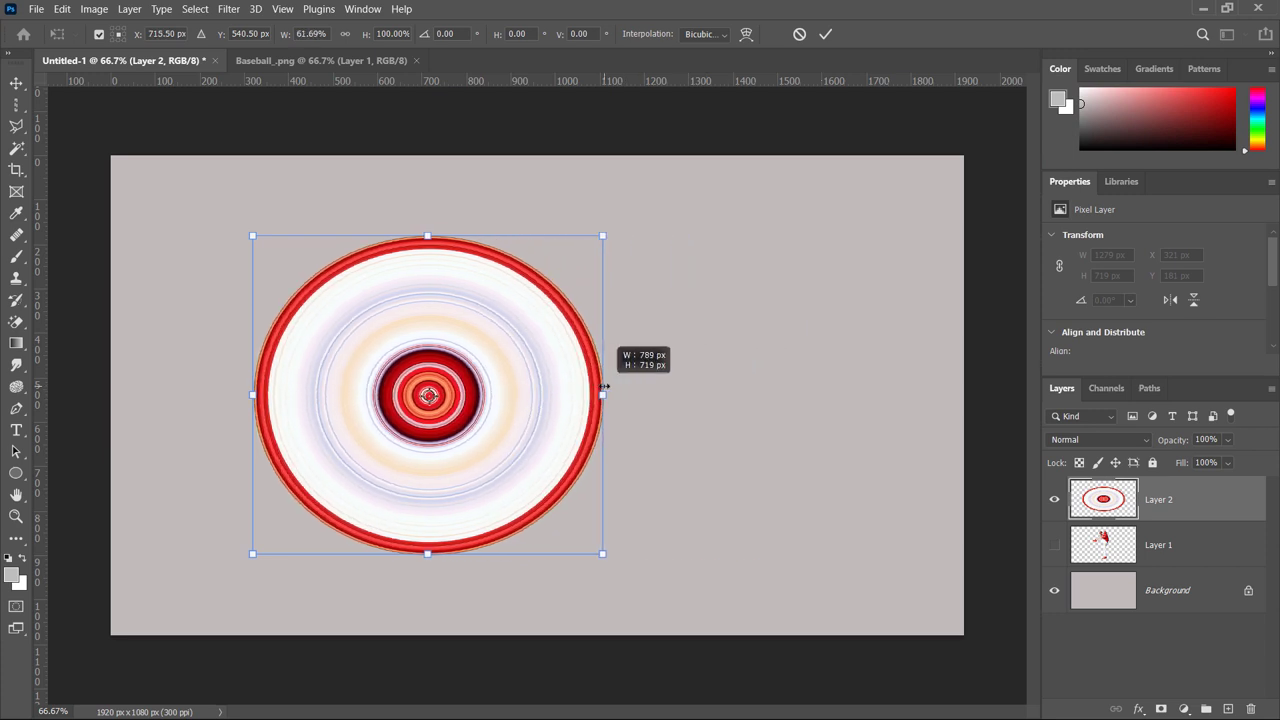
pyautogui.moveTo(603, 386); pyautogui.dragTo(598, 386)
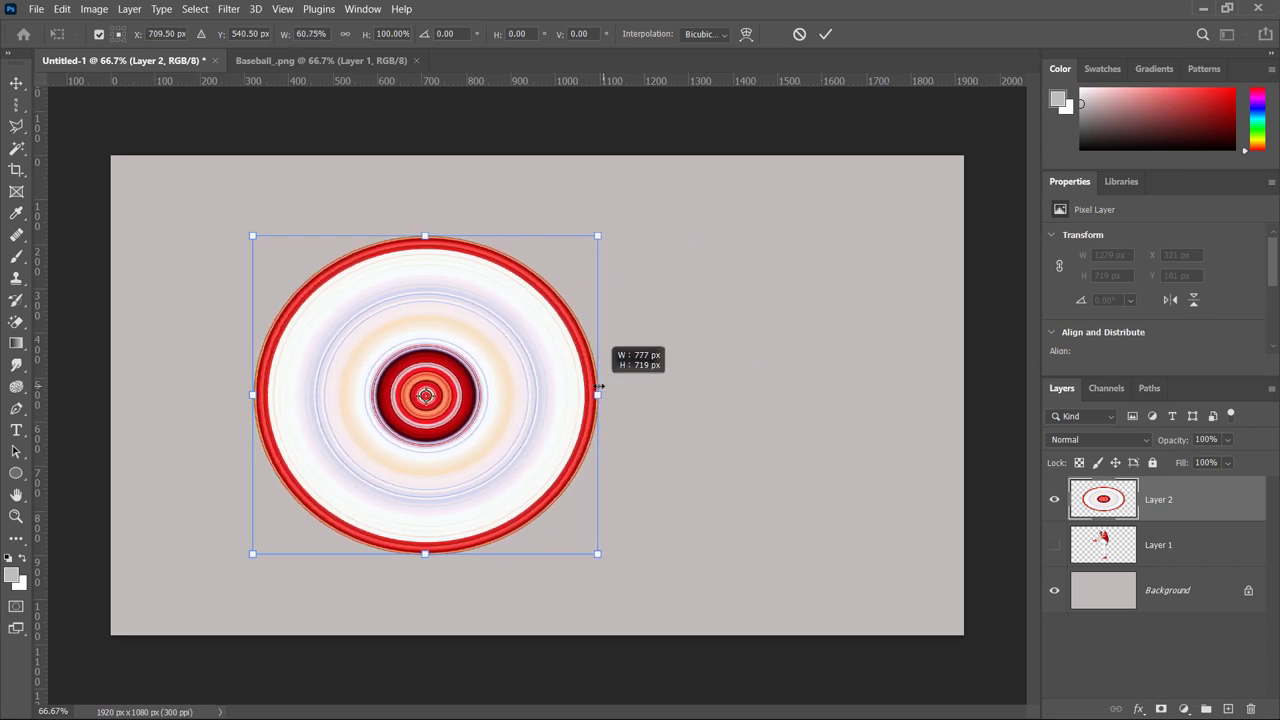
pyautogui.moveTo(514, 423); pyautogui.dragTo(582, 425)
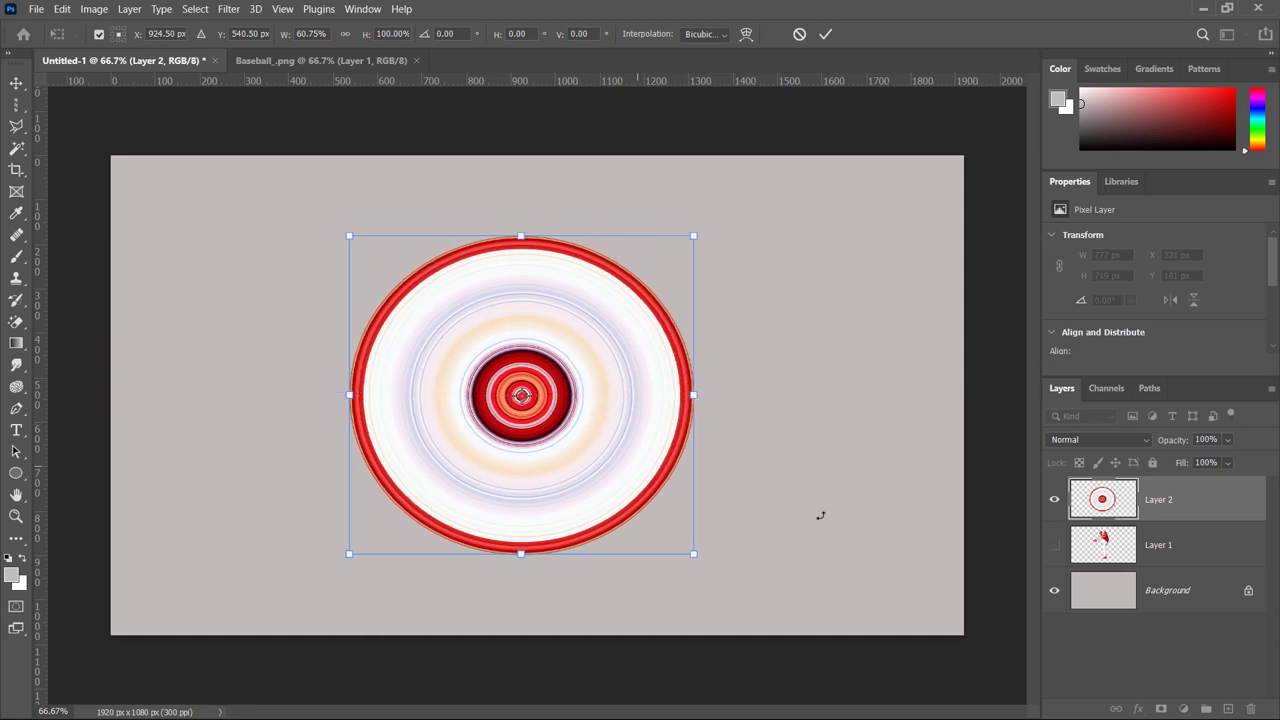
pyautogui.click(1054, 544)
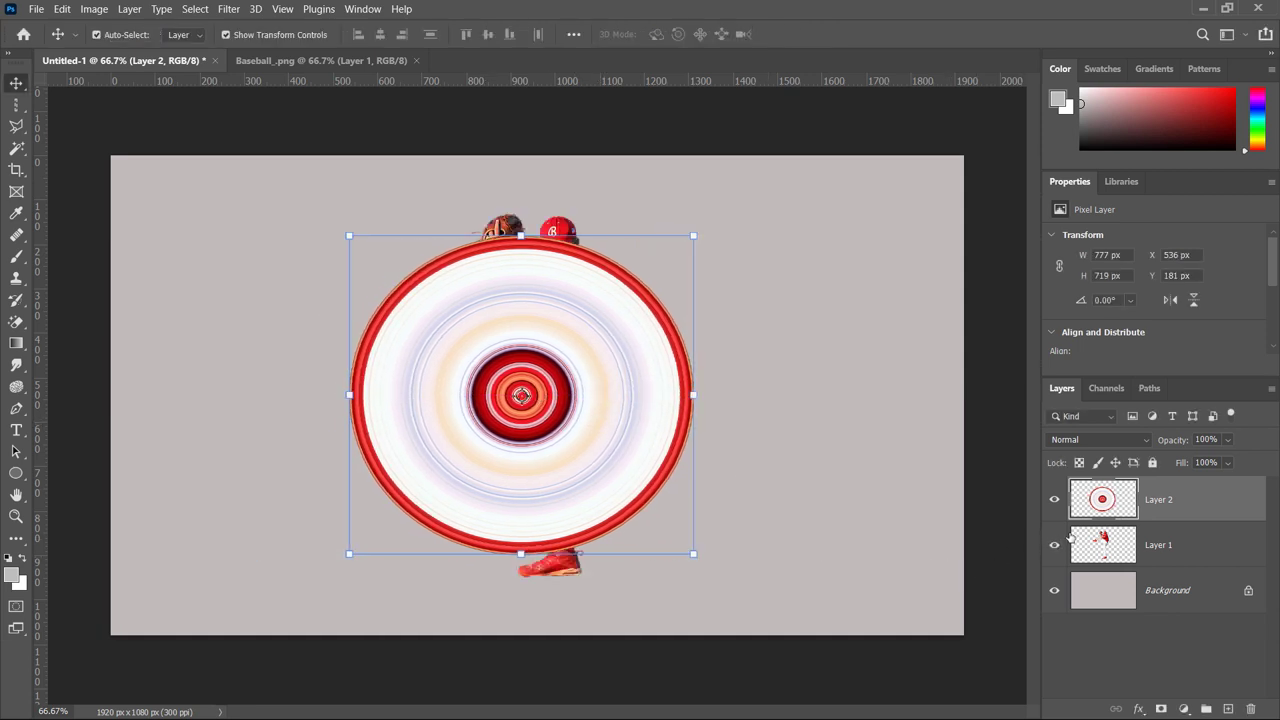
# - Move the rings layer beneath the pitcher and shift the pitcher up and left
pyautogui.moveTo(1101, 497); pyautogui.dragTo(1106, 556)
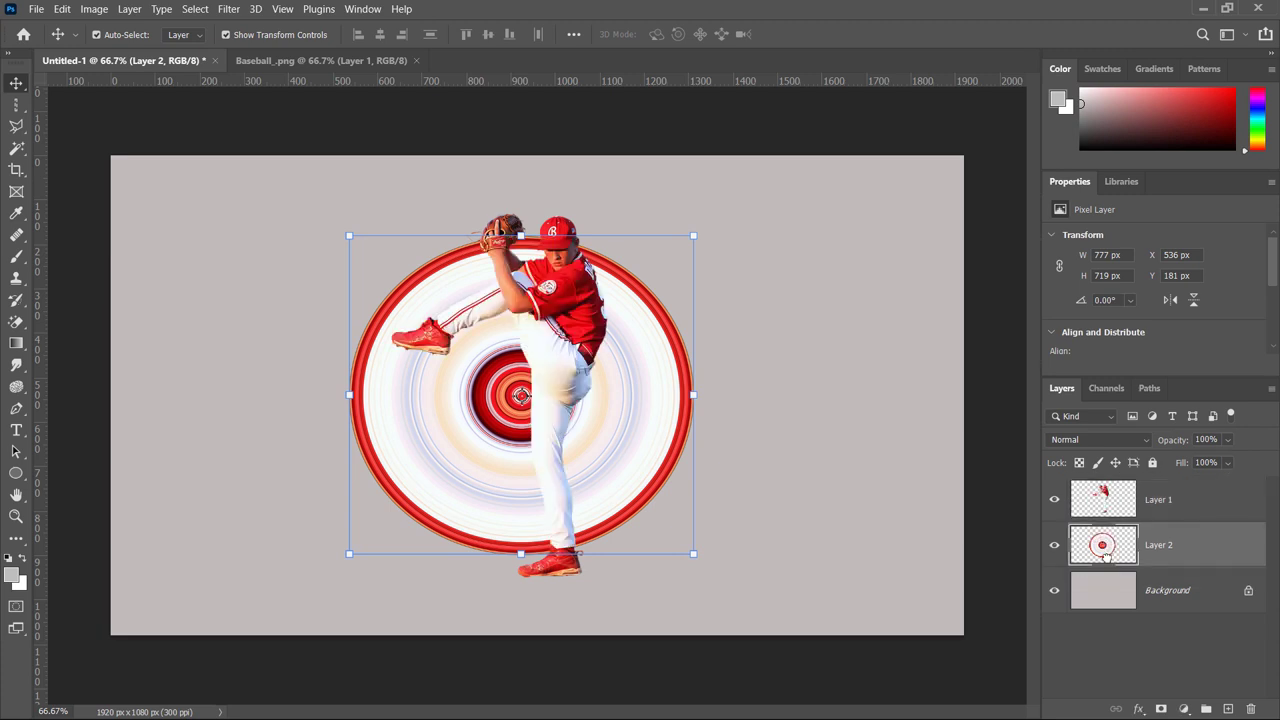
pyautogui.moveTo(615, 452); pyautogui.dragTo(624, 444)
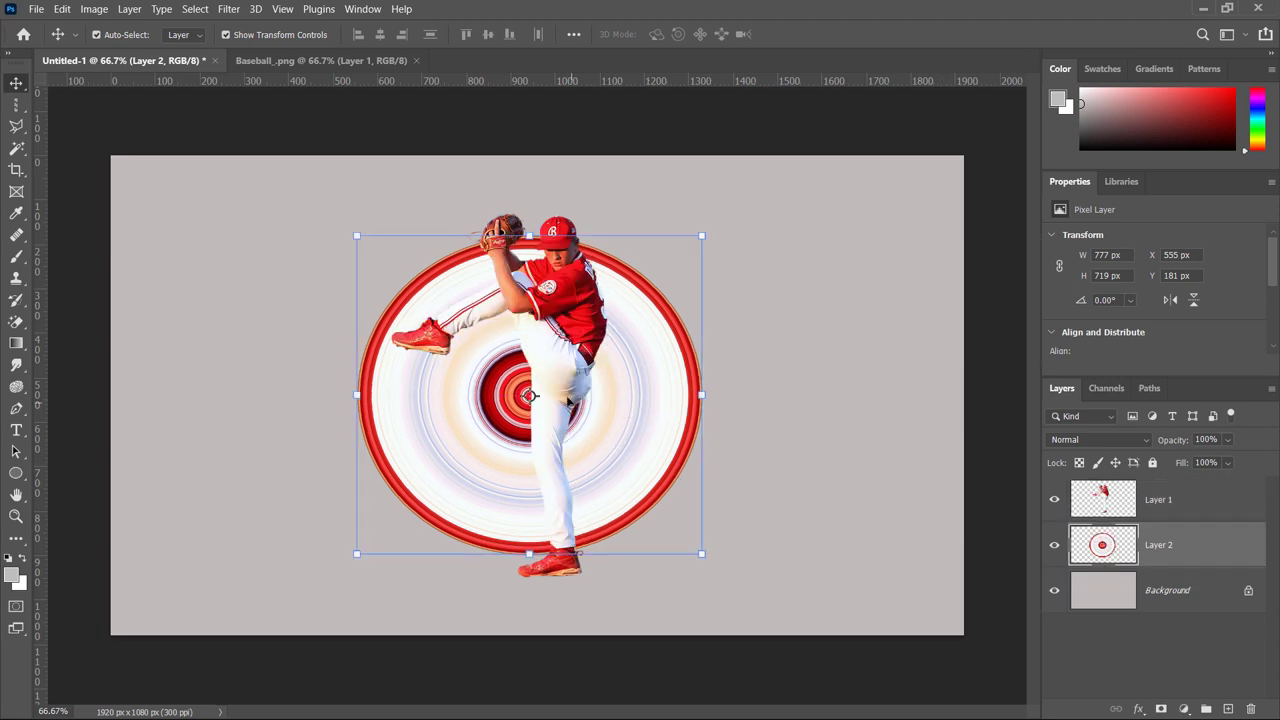
pyautogui.moveTo(567, 398)
pyautogui.mouseDown()
pyautogui.moveTo(554, 398)
pyautogui.moveTo(554, 377)
pyautogui.mouseUp()
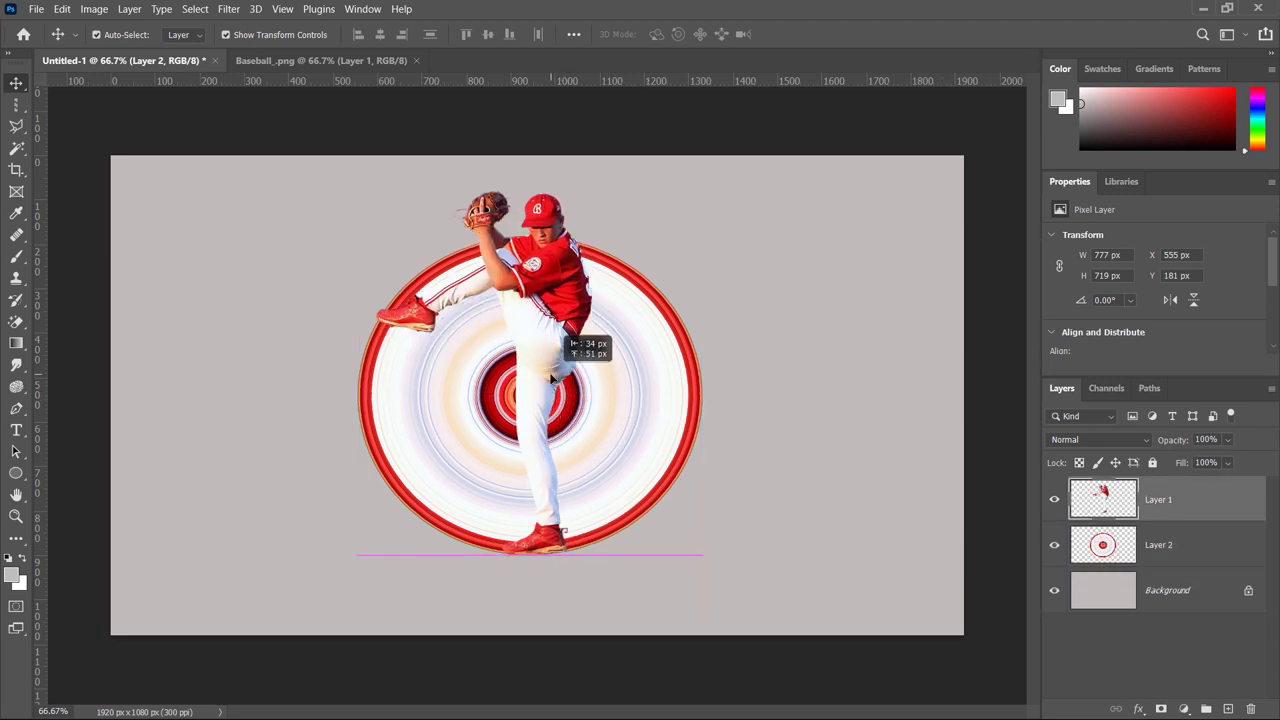
# - Enlarge the rings to 815 × 754 px, centred behind the pitcher
pyautogui.click(640, 441)
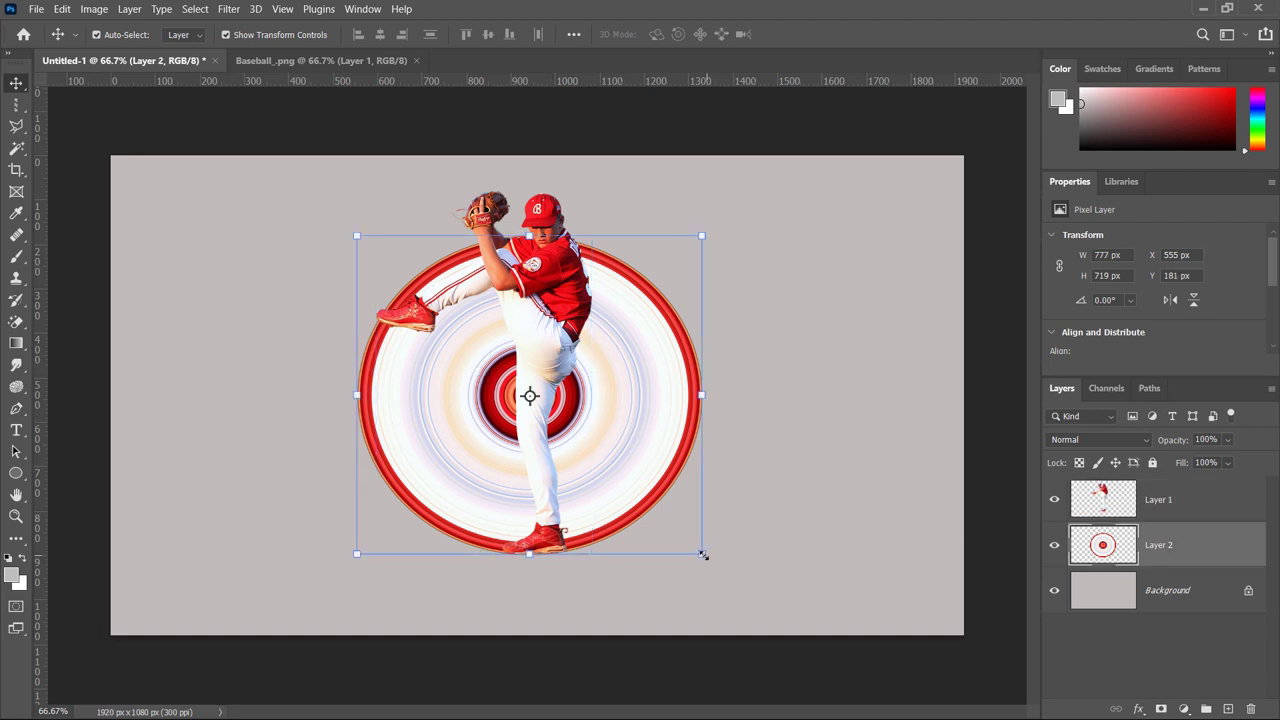
pyautogui.moveTo(702, 554); pyautogui.dragTo(708, 558)
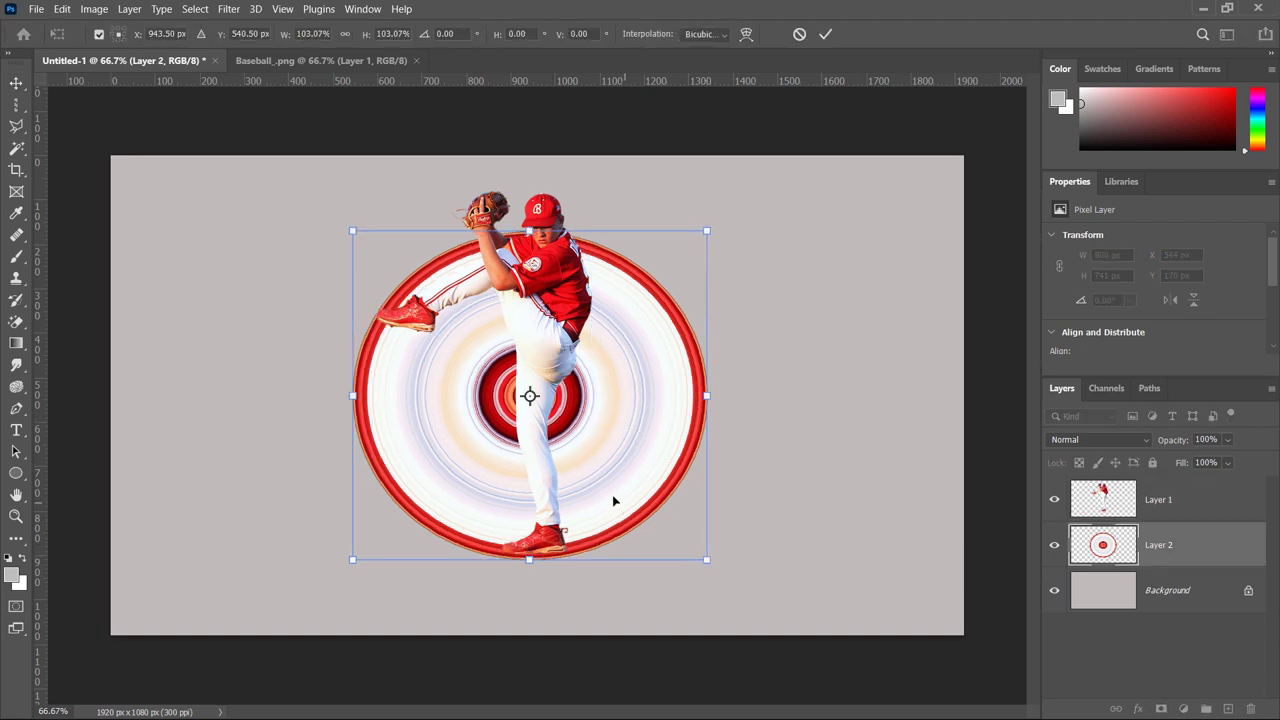
pyautogui.moveTo(611, 503); pyautogui.dragTo(612, 482)
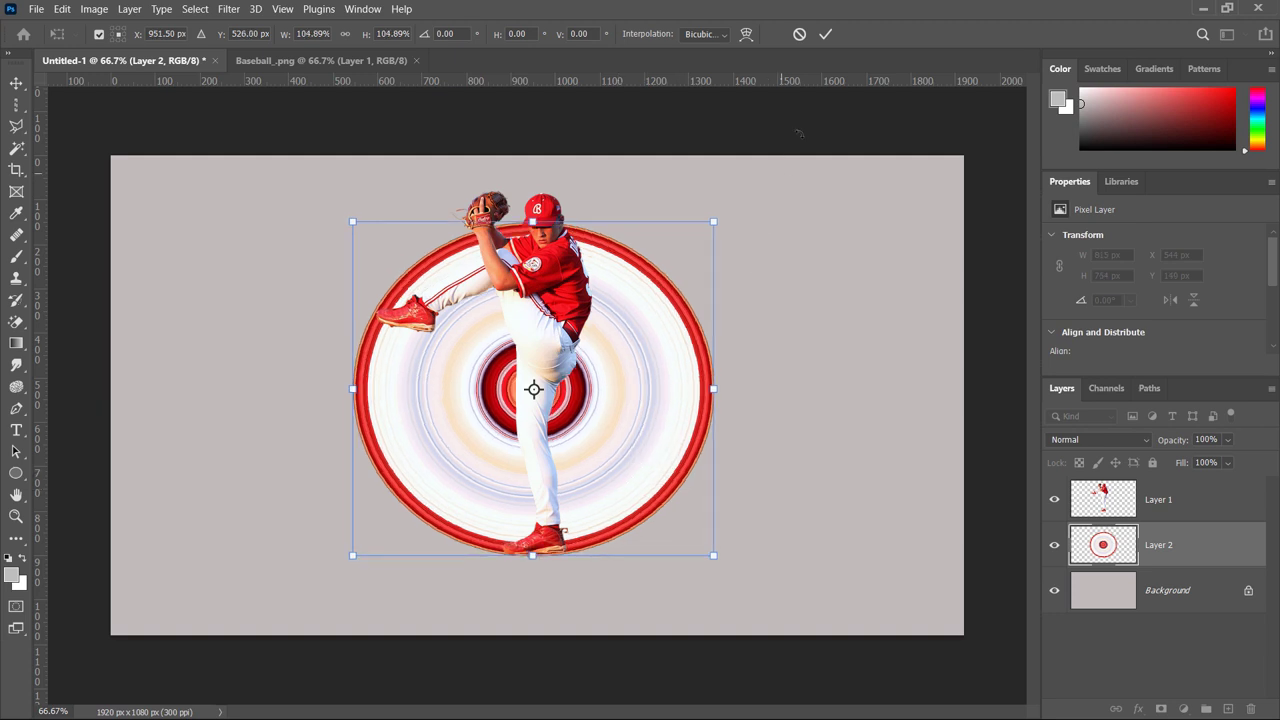
pyautogui.click(824, 34)
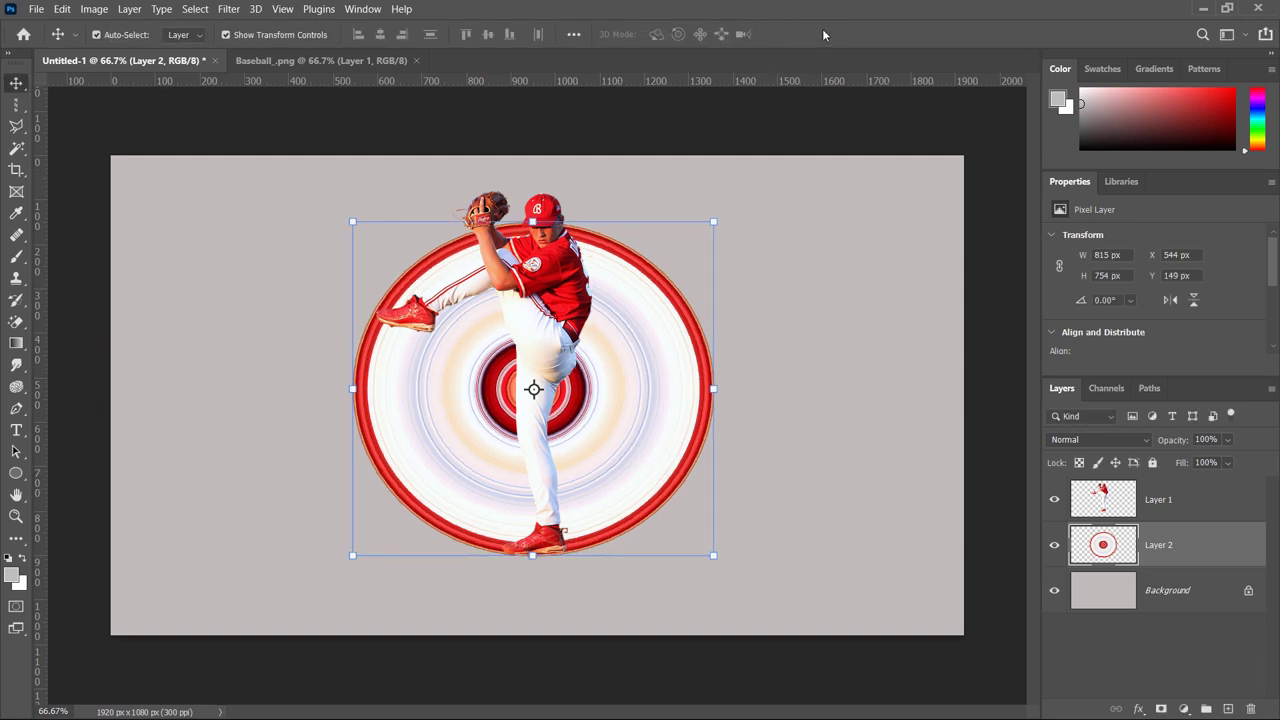
pyautogui.click(949, 465)
# - Add a layer mask to the rings and paint black over the ring edge beside the raised foot
pyautogui.click(1105, 544)
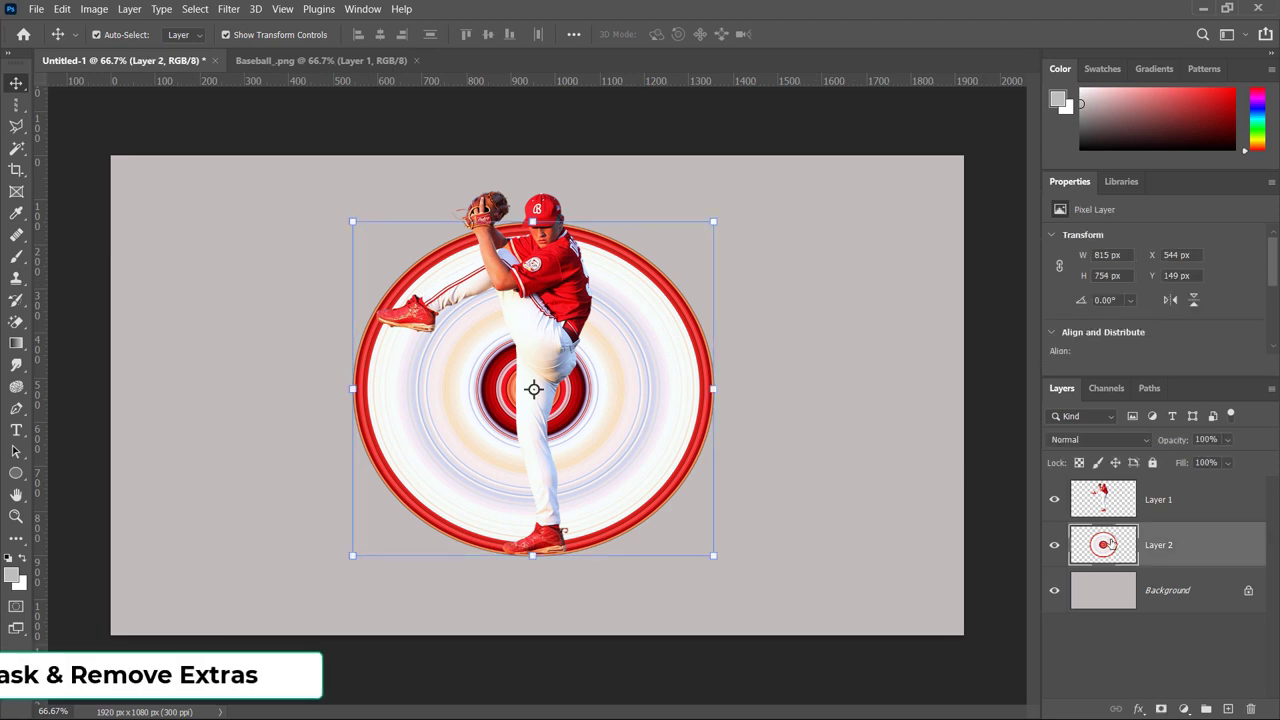
pyautogui.click(1161, 709)
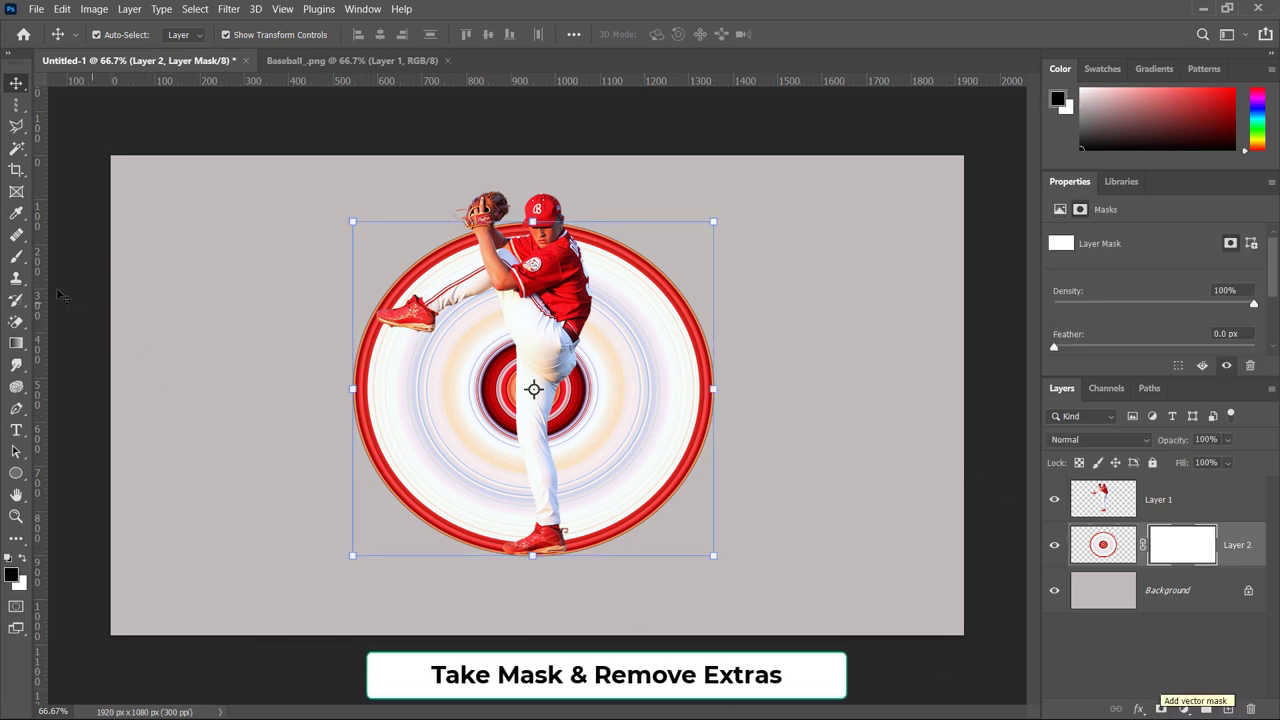
pyautogui.click(17, 259)
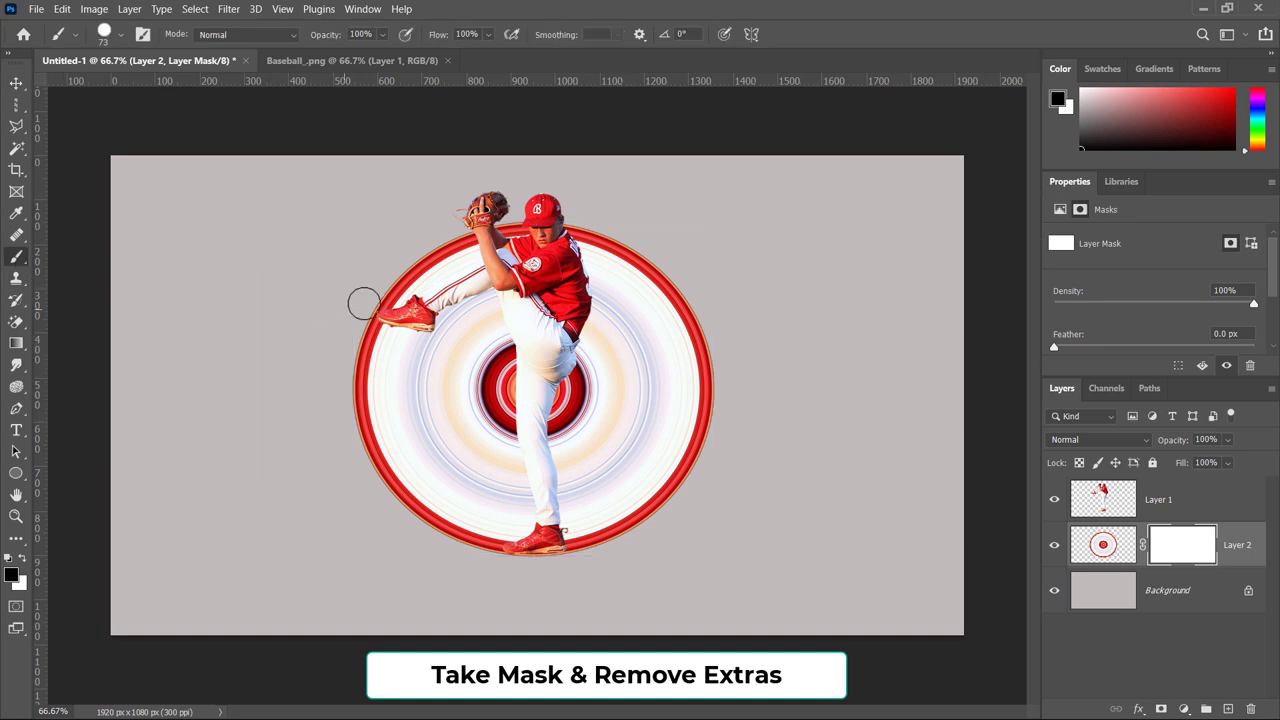
pyautogui.moveTo(420, 270); pyautogui.dragTo(457, 243)
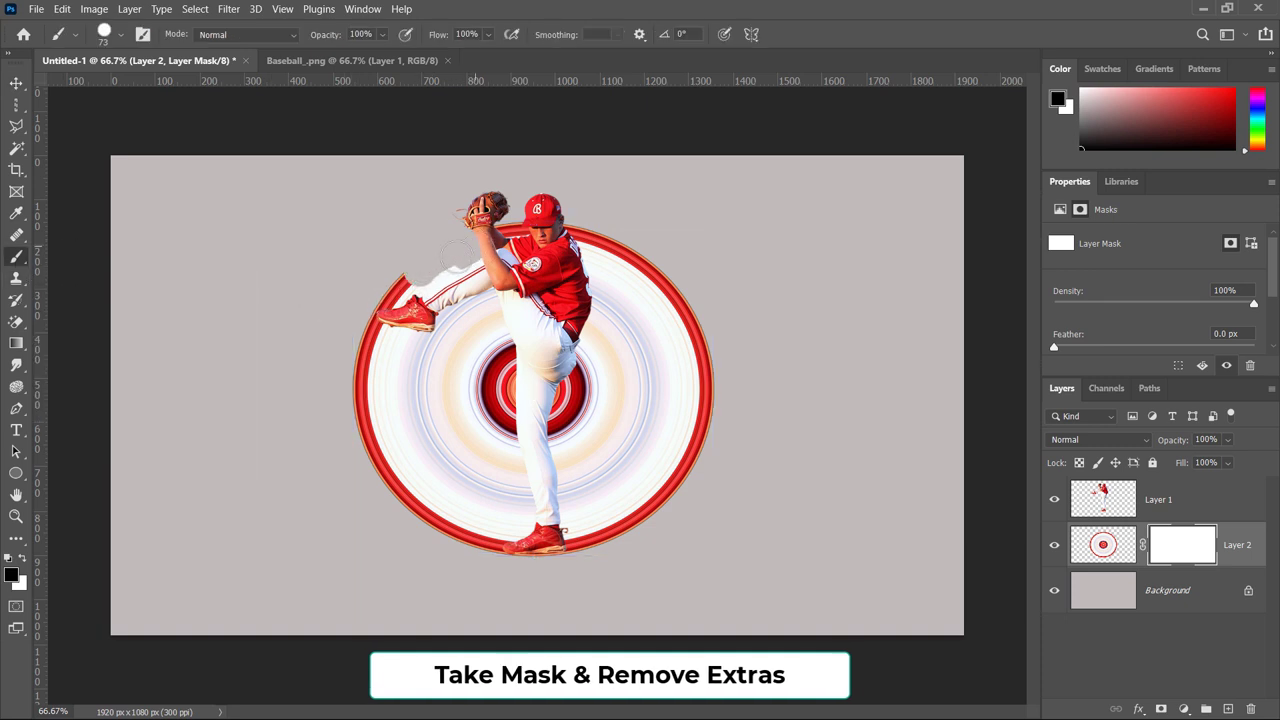
pyautogui.moveTo(422, 284); pyautogui.dragTo(406, 289)
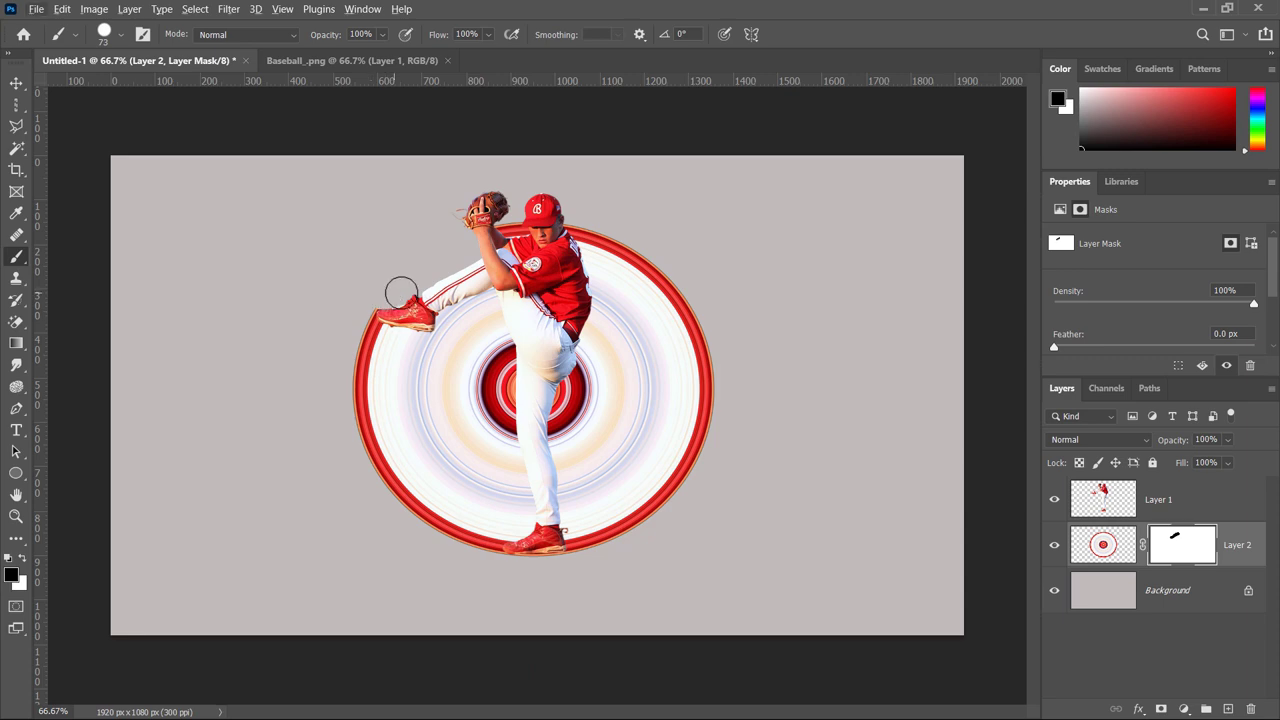
pyautogui.scroll(5, 393, 323)
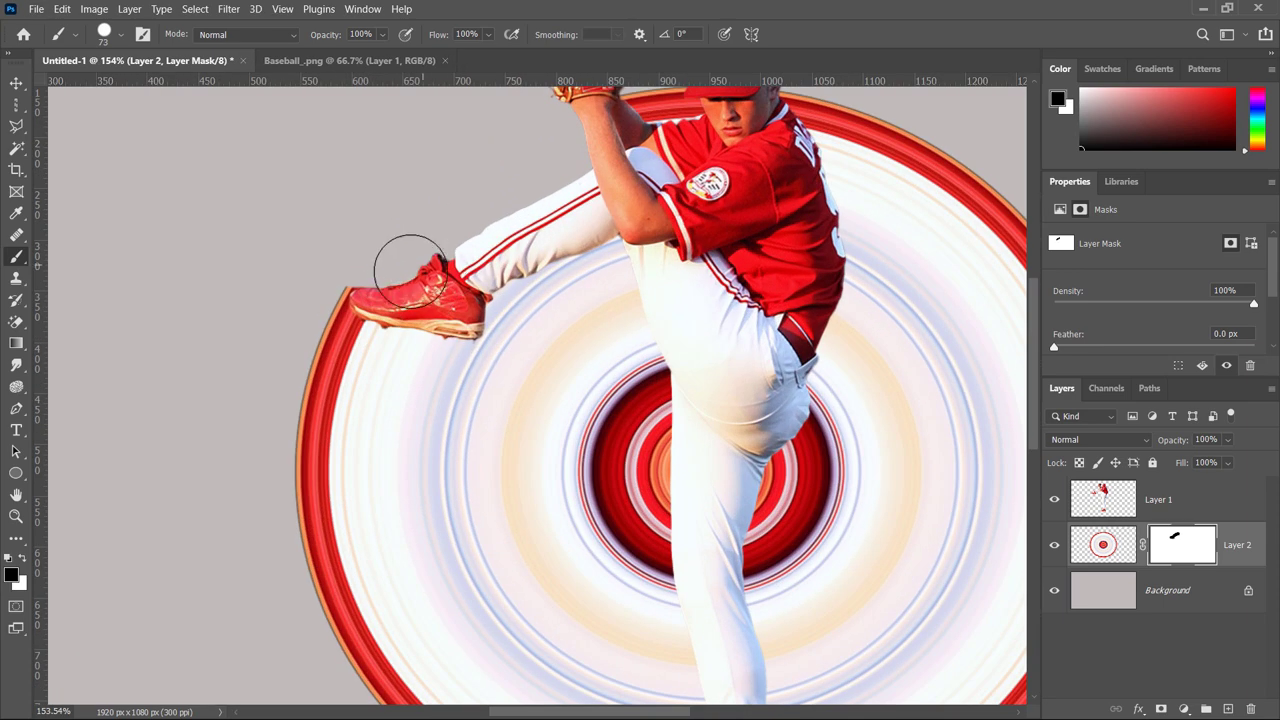
pyautogui.scroll(-2, 614, 349)
pyautogui.scroll(-3, 617, 360)
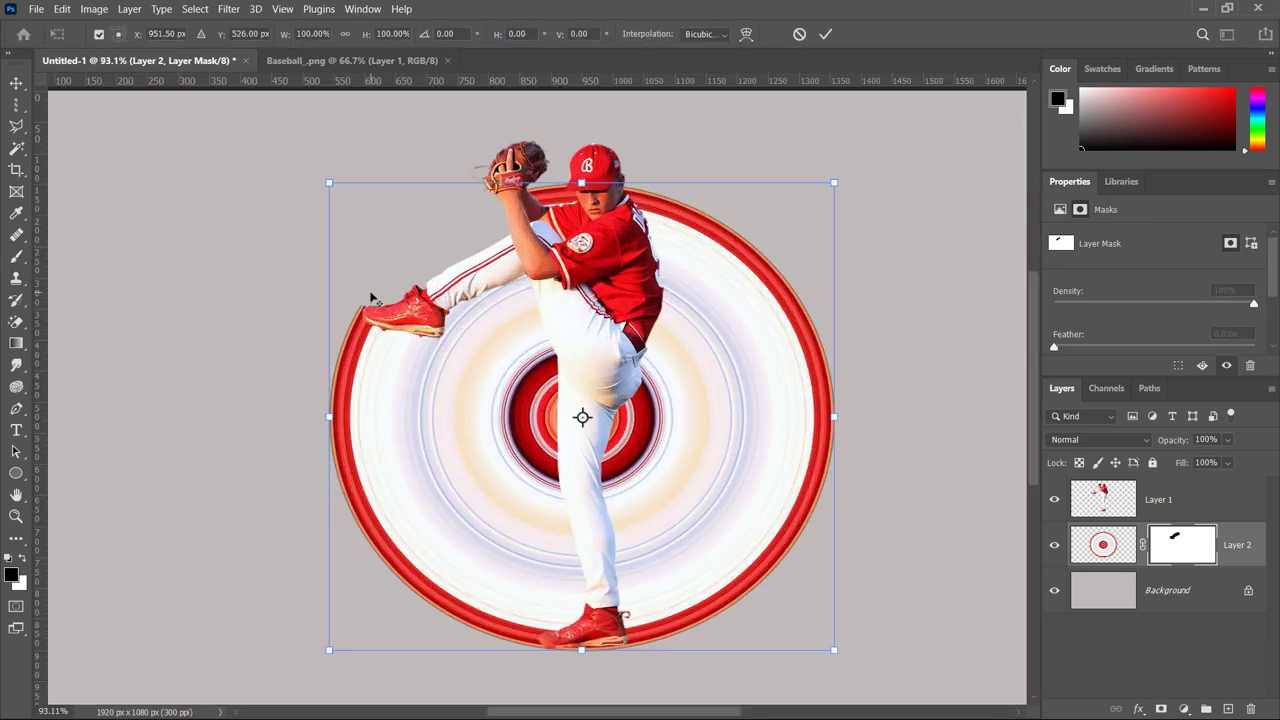
# - Convert the pitcher to a smart object and stretch him to 488 × 842 px at X 596, Y 58
pyautogui.keyDown('ctrl'); pyautogui.click(583, 417); pyautogui.keyUp('ctrl')
pyautogui.scroll(4, 583, 417)
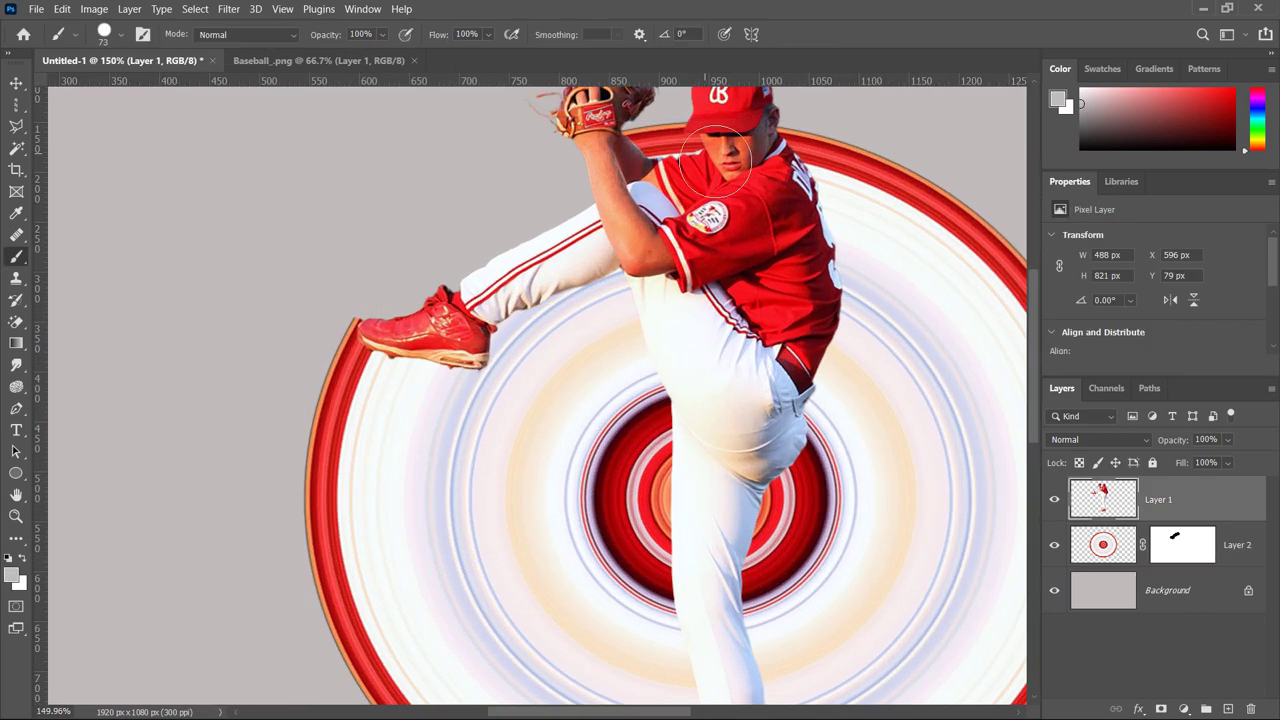
pyautogui.rightClick(1170, 500)
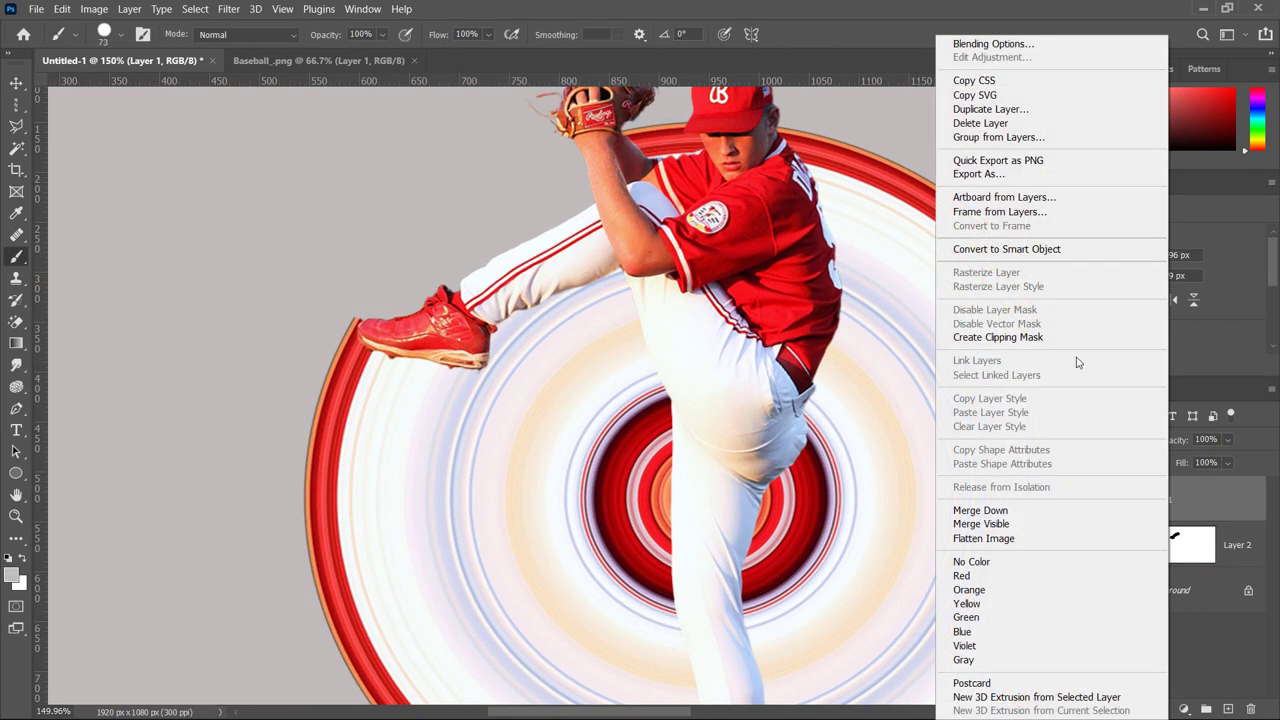
pyautogui.click(1040, 249)
pyautogui.hotkey('ctrl', 't')
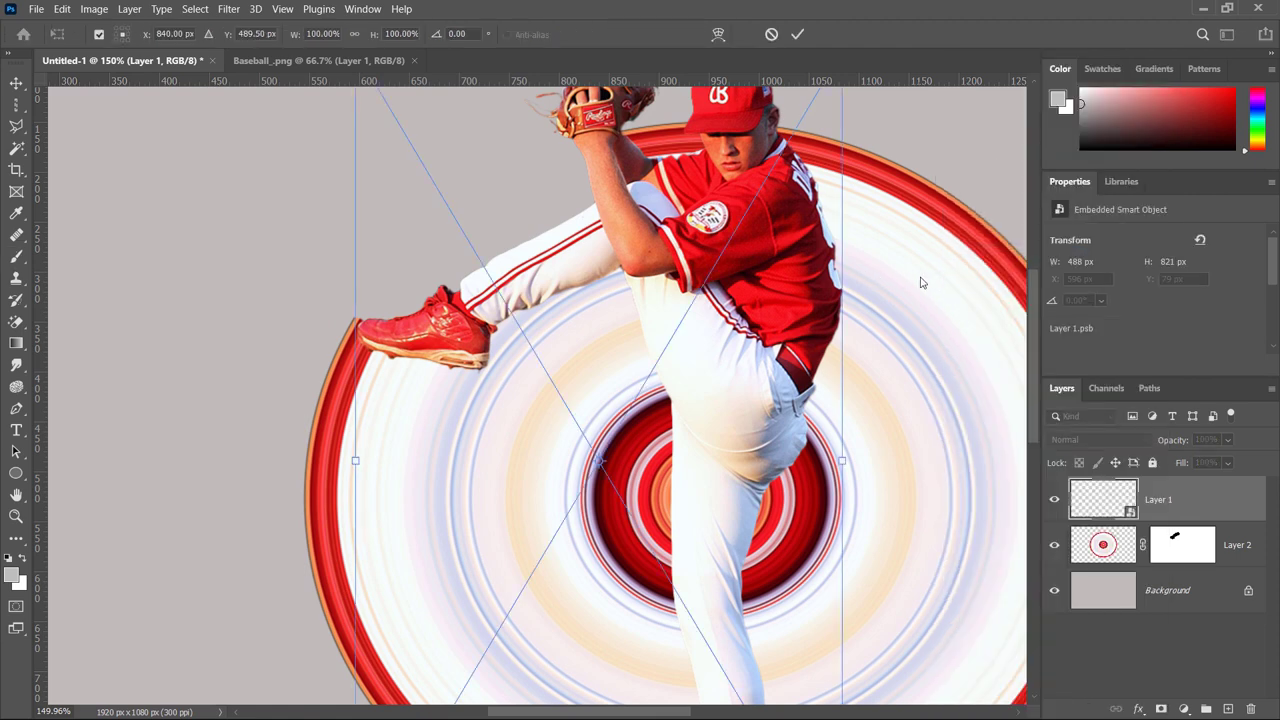
pyautogui.scroll(-2, 918, 284)
pyautogui.scroll(-1, 914, 280)
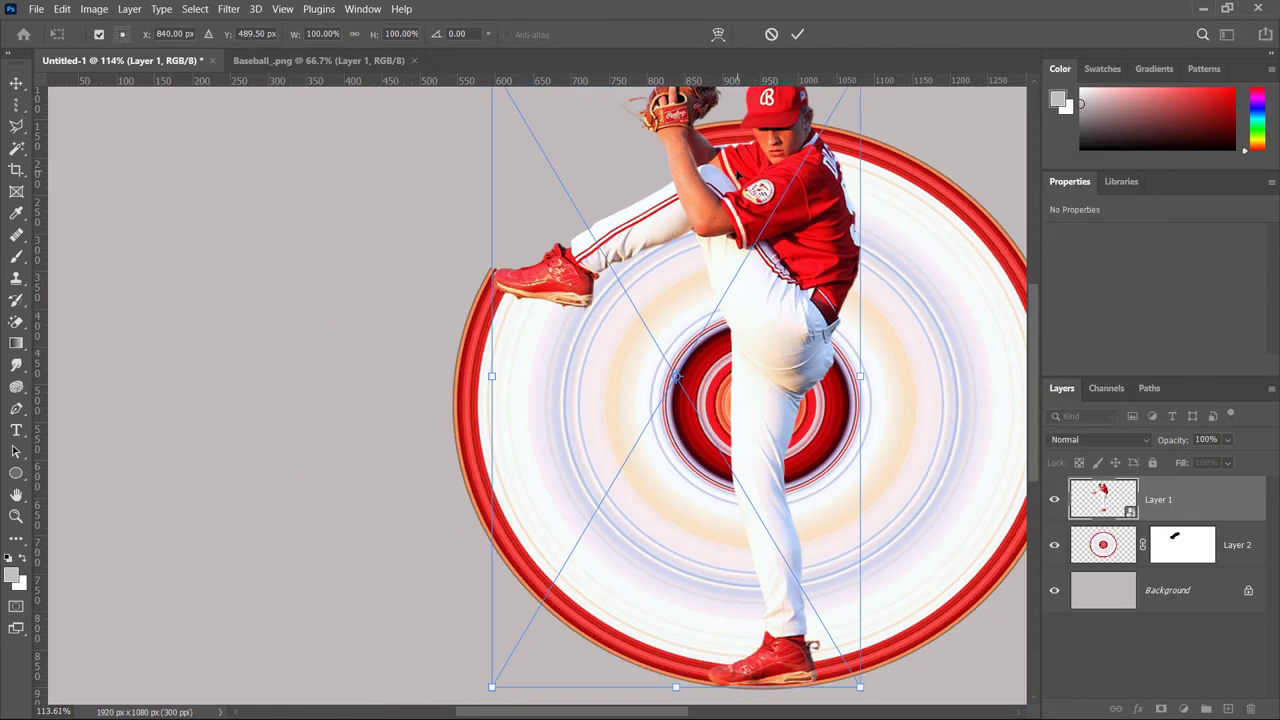
pyautogui.scroll(1, 740, 172)
pyautogui.moveTo(675, 90); pyautogui.dragTo(670, 76)
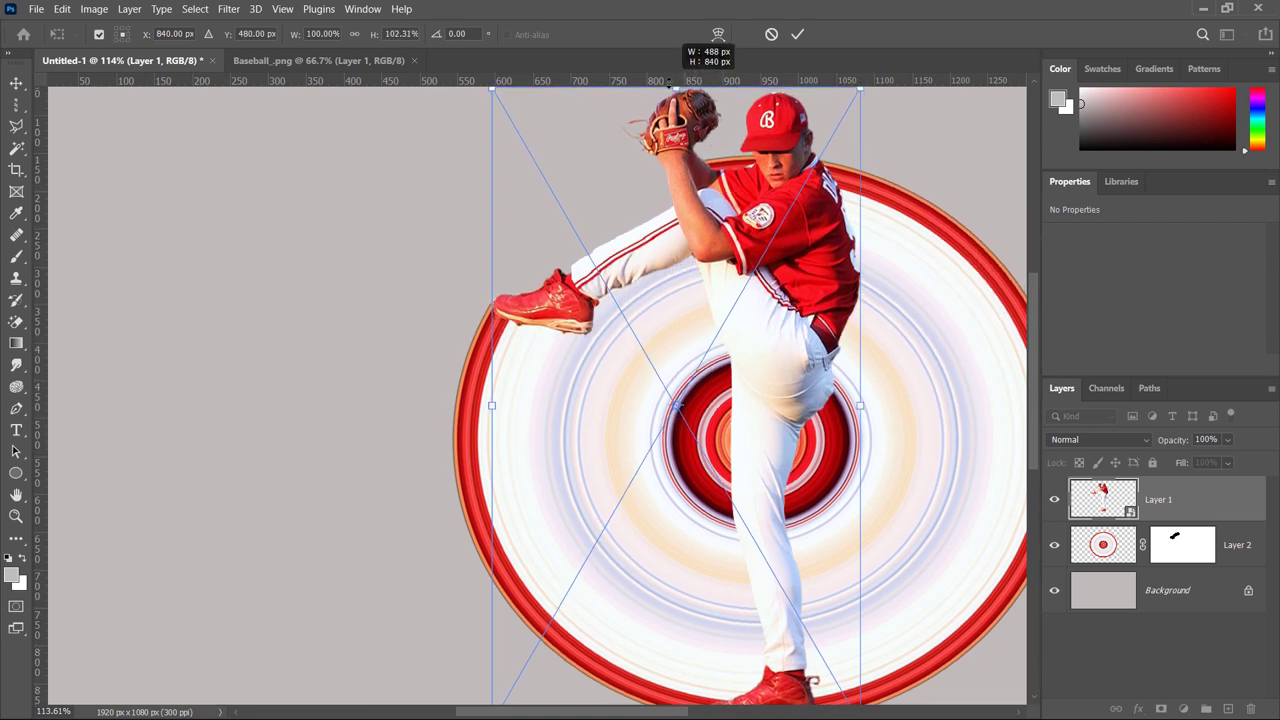
pyautogui.click(797, 34)
# - Set the brush colour to white and target Layer 2's mask, then its pixels
pyautogui.press('b')
pyautogui.press('x')
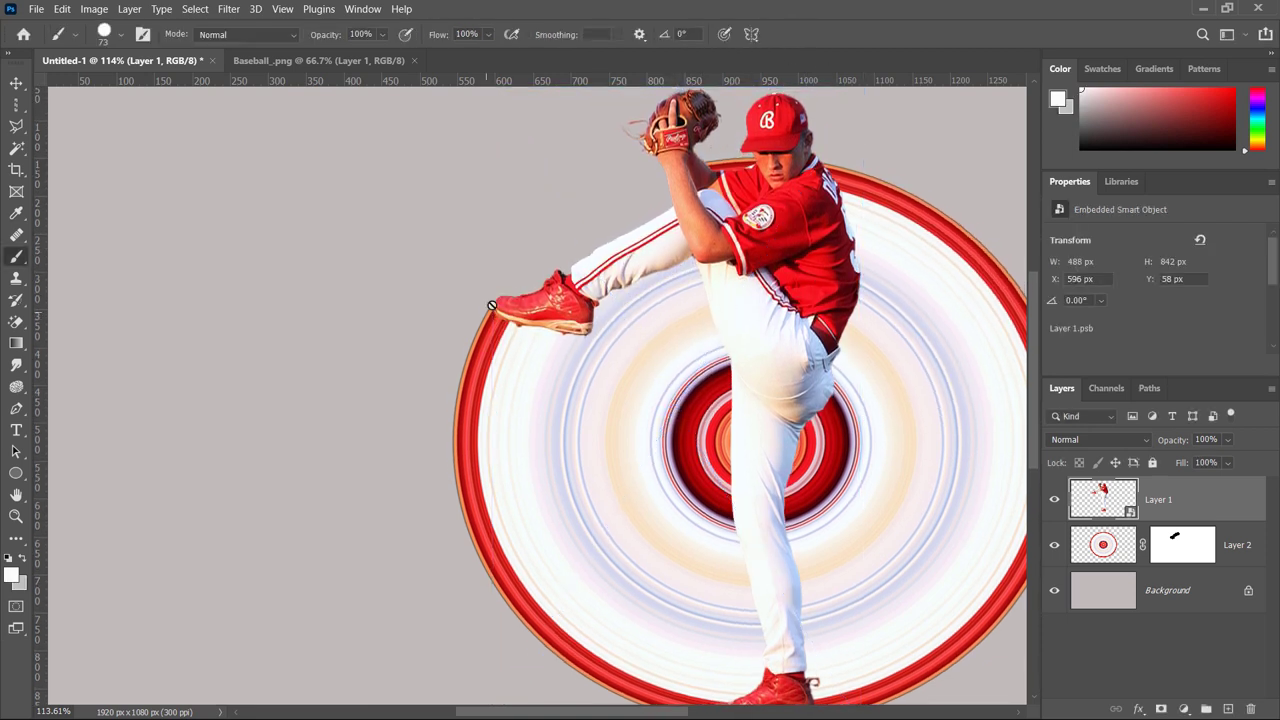
pyautogui.click(1175, 552)
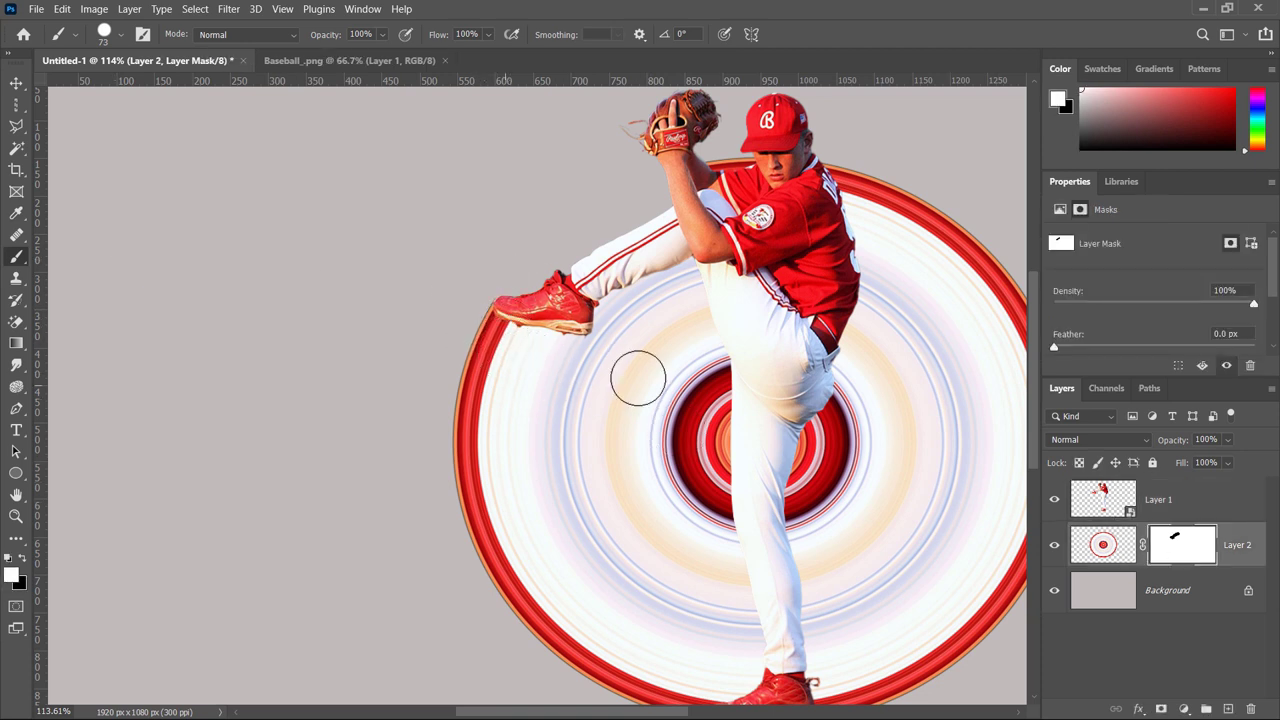
pyautogui.scroll(-3, 640, 385)
pyautogui.hotkey('ctrl', '2')
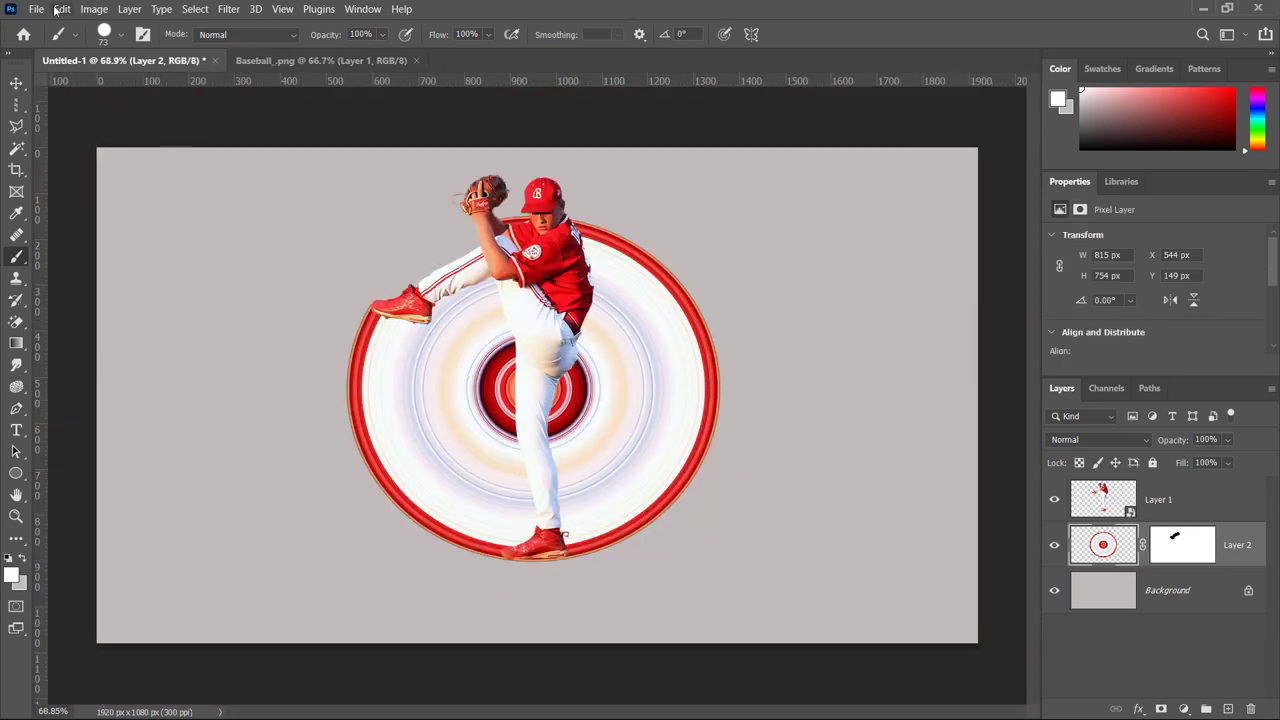
# - Open Black Arrow.png and Red Arrow.png together
pyautogui.click(37, 9)
pyautogui.click(50, 46)
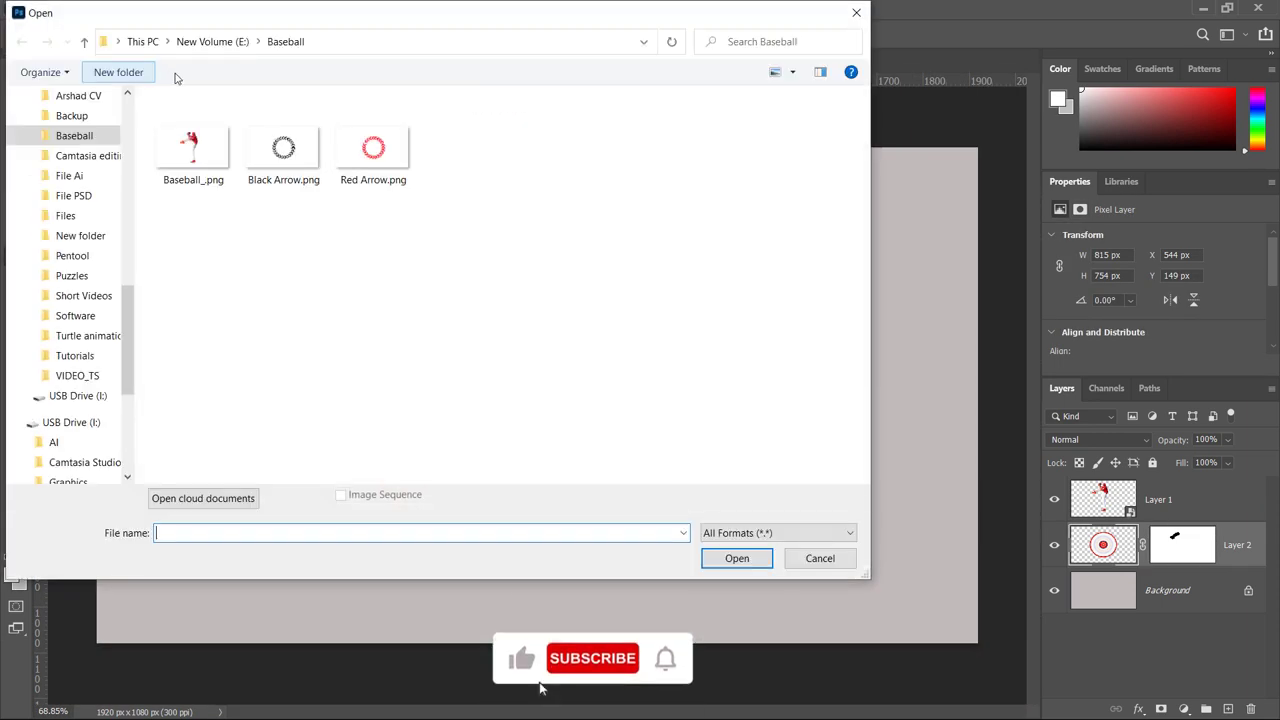
pyautogui.click(260, 145)
pyautogui.keyDown('ctrl'); pyautogui.click(373, 150); pyautogui.keyUp('ctrl')
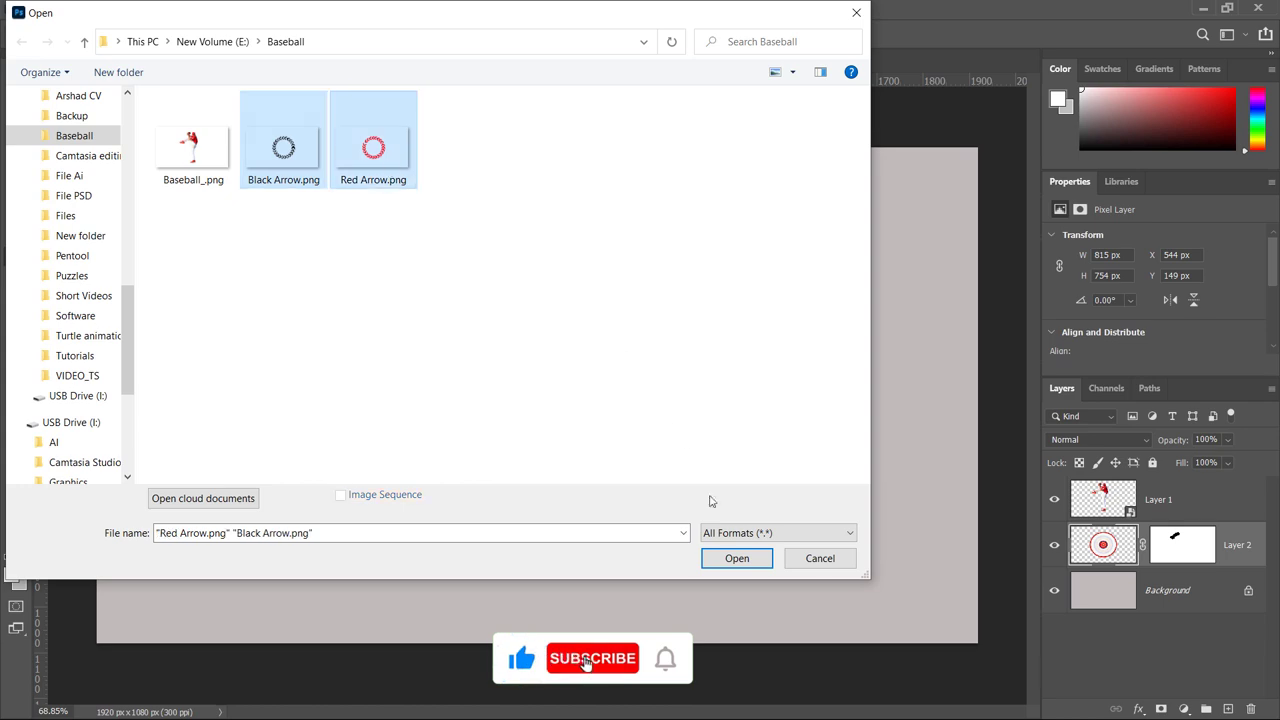
pyautogui.click(740, 562)
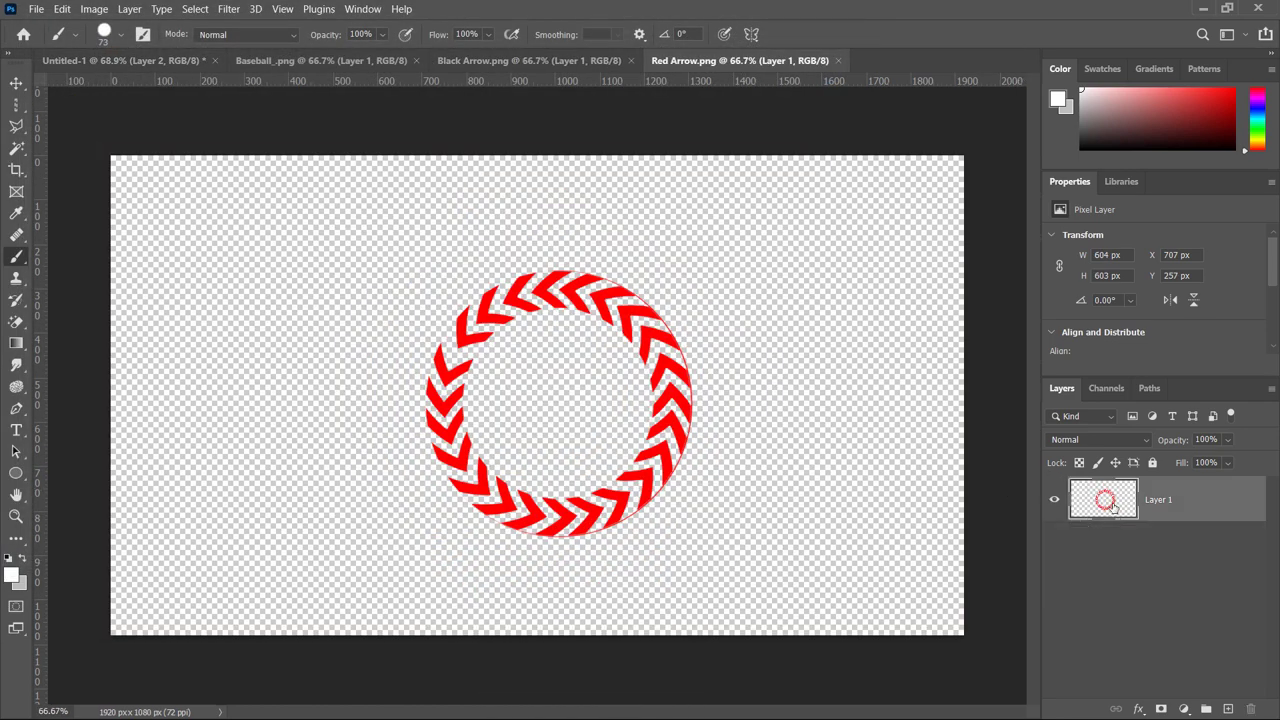
# - Copy the red and black chevron rings into the baseball document as Layers 3 and 4, selecting both
pyautogui.moveTo(1113, 507)
pyautogui.mouseDown()
pyautogui.moveTo(152, 93)
pyautogui.moveTo(523, 420)
pyautogui.mouseUp()
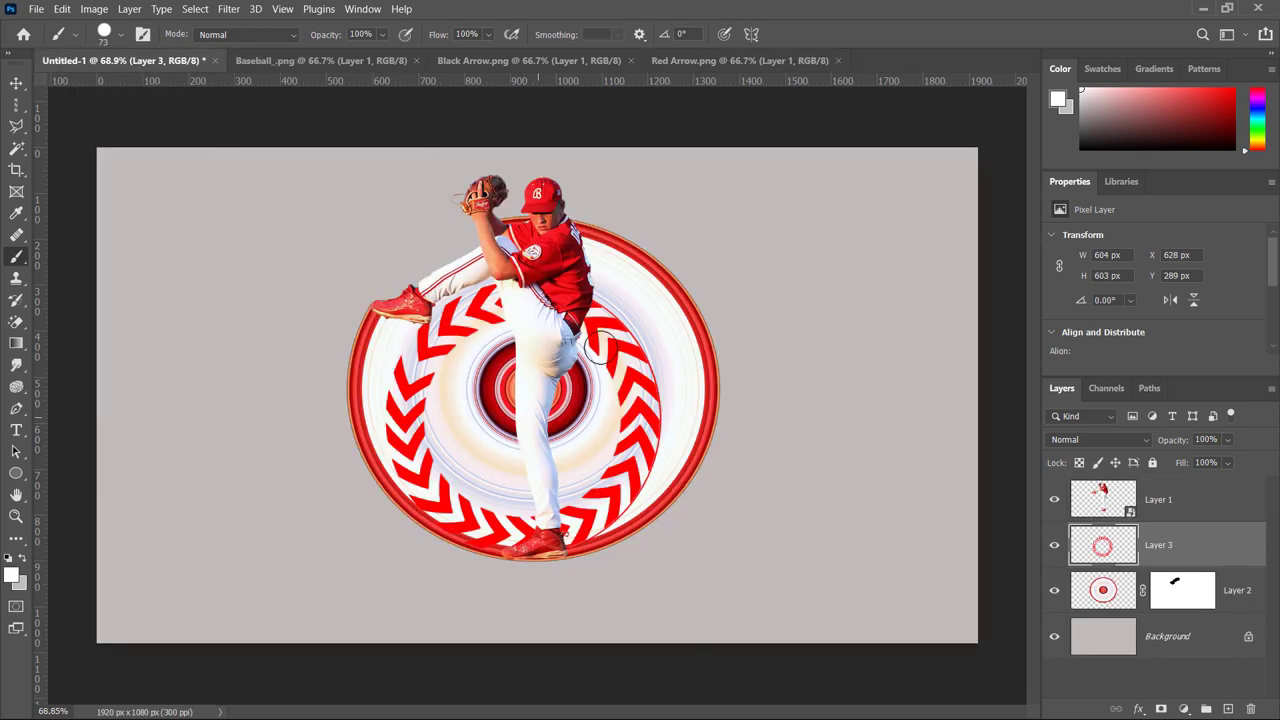
pyautogui.click(550, 64)
pyautogui.moveTo(1075, 487); pyautogui.dragTo(562, 410)
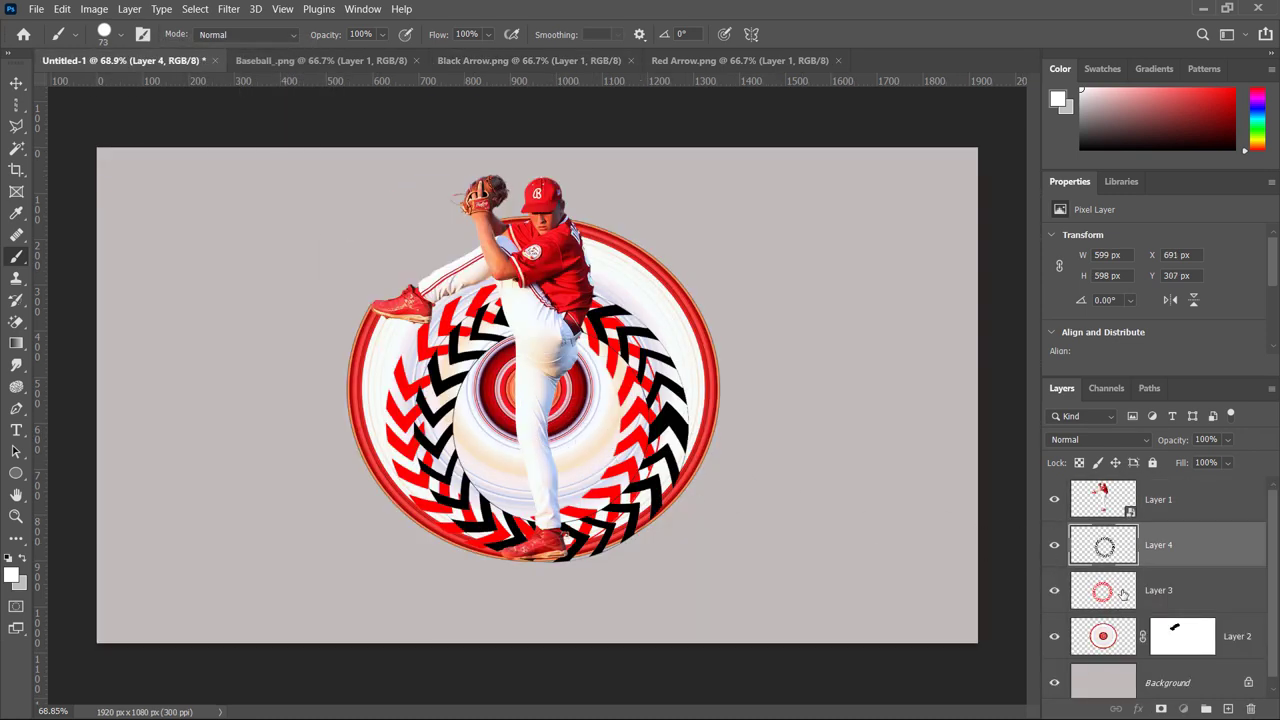
pyautogui.click(1128, 592)
pyautogui.keyDown('shift'); pyautogui.click(1126, 553); pyautogui.keyUp('shift')
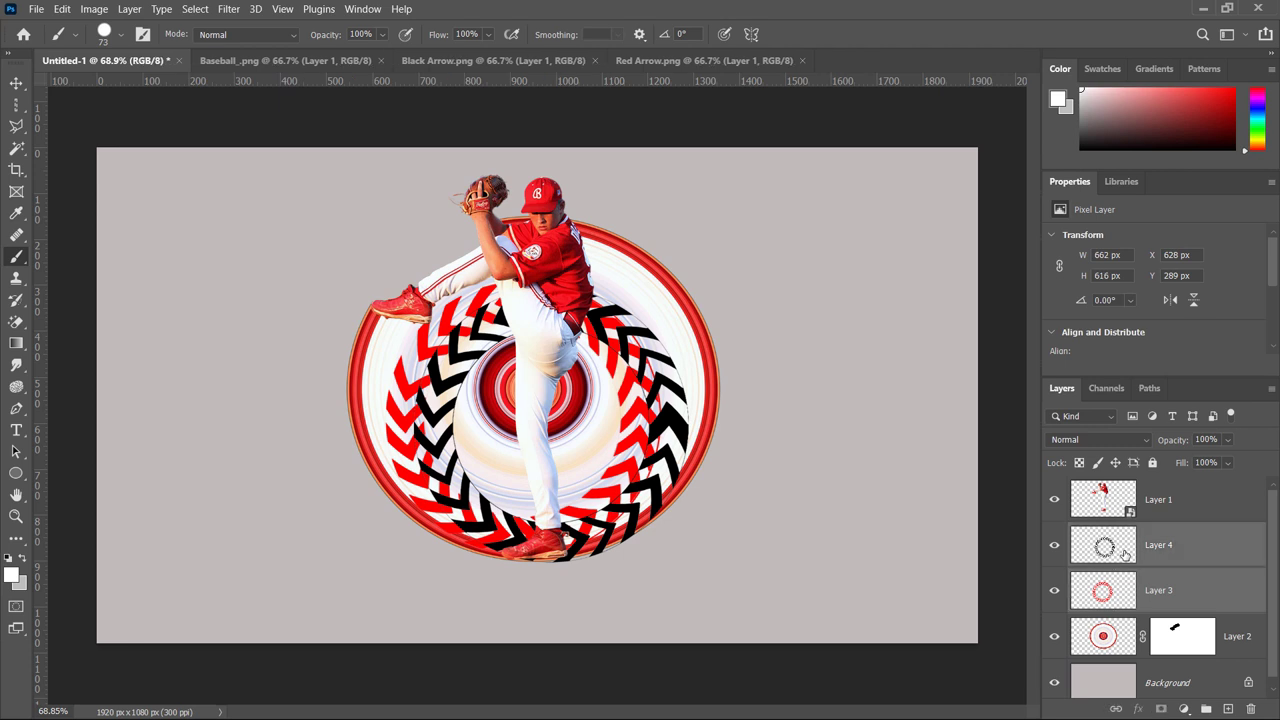
# - Align the two chevron ring layers on horizontal and vertical centres and move them up
pyautogui.click(15, 84)
pyautogui.click(380, 36)
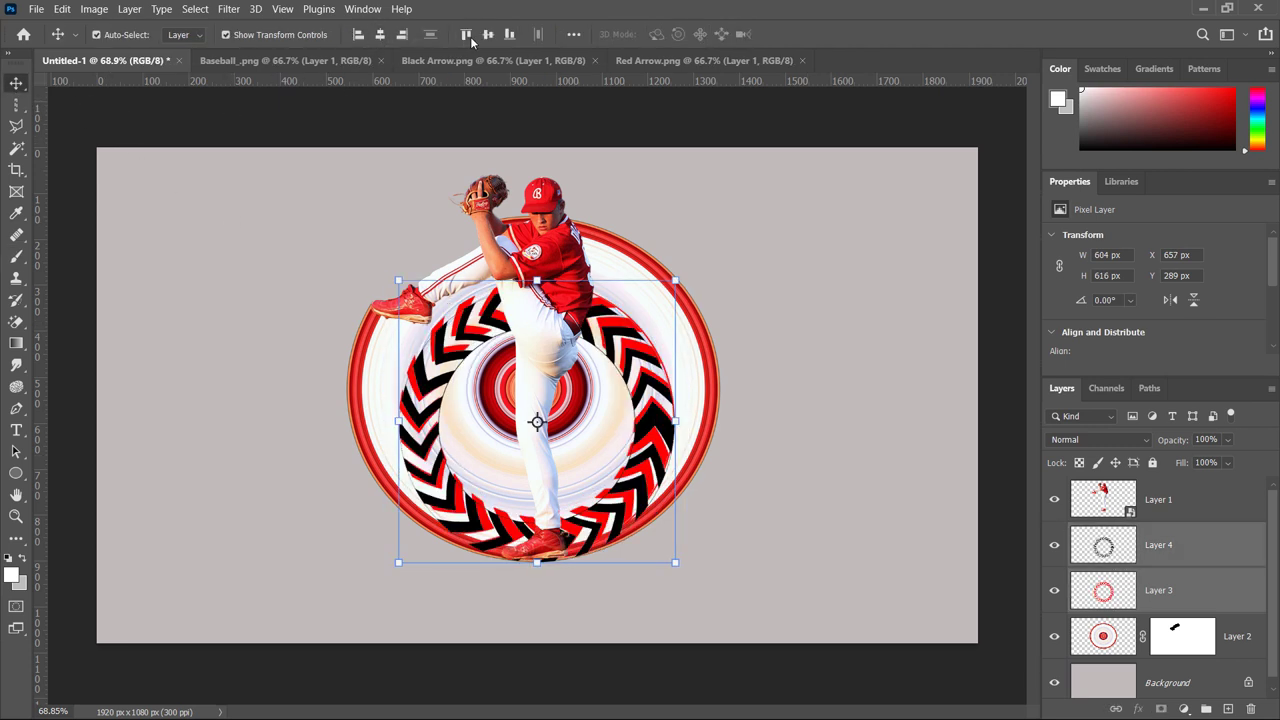
pyautogui.click(487, 36)
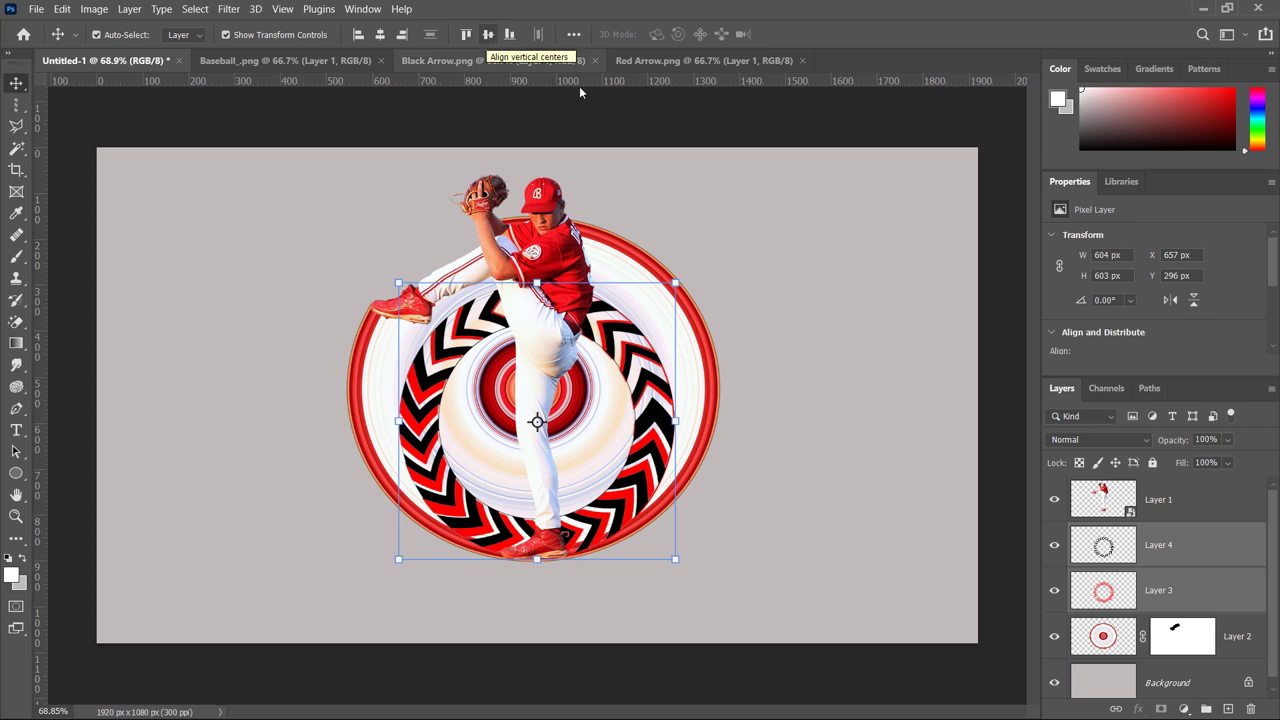
pyautogui.moveTo(665, 388); pyautogui.dragTo(652, 347)
# - Scale the chevron rings down to 81.29% so they nest inside the concentric rings
pyautogui.hotkey('ctrl', 't')
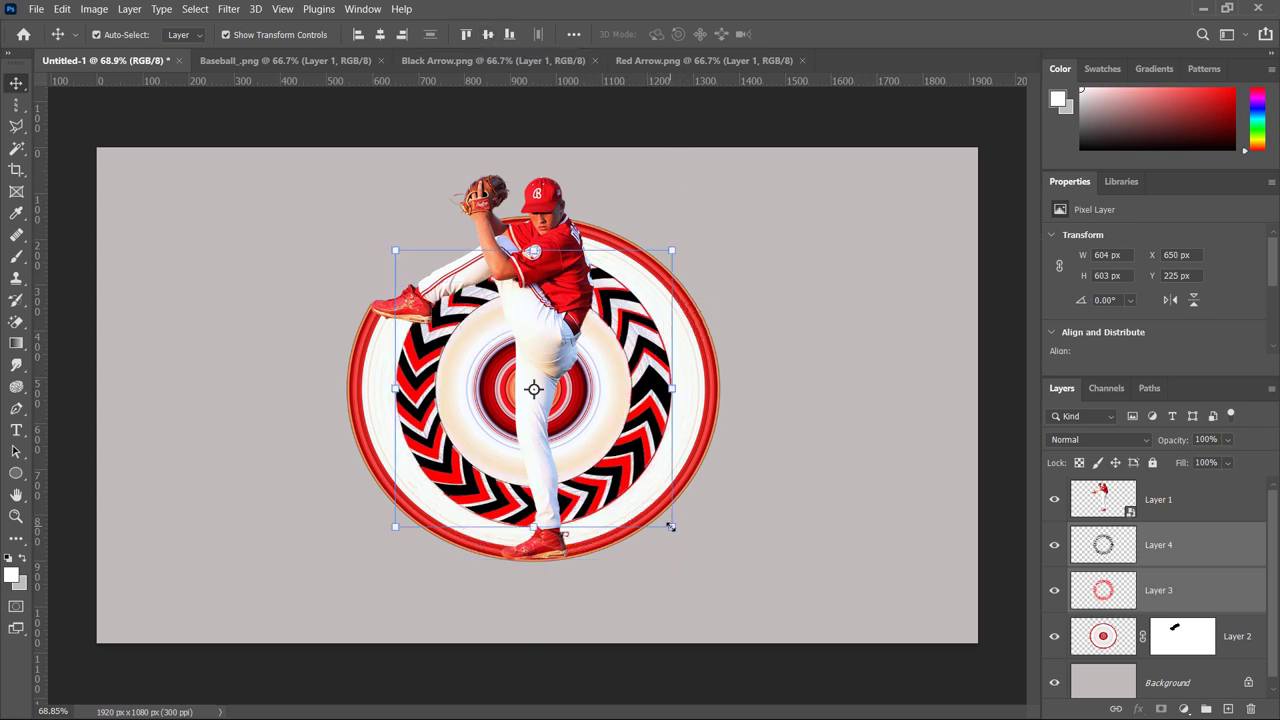
pyautogui.moveTo(670, 526); pyautogui.dragTo(645, 500)
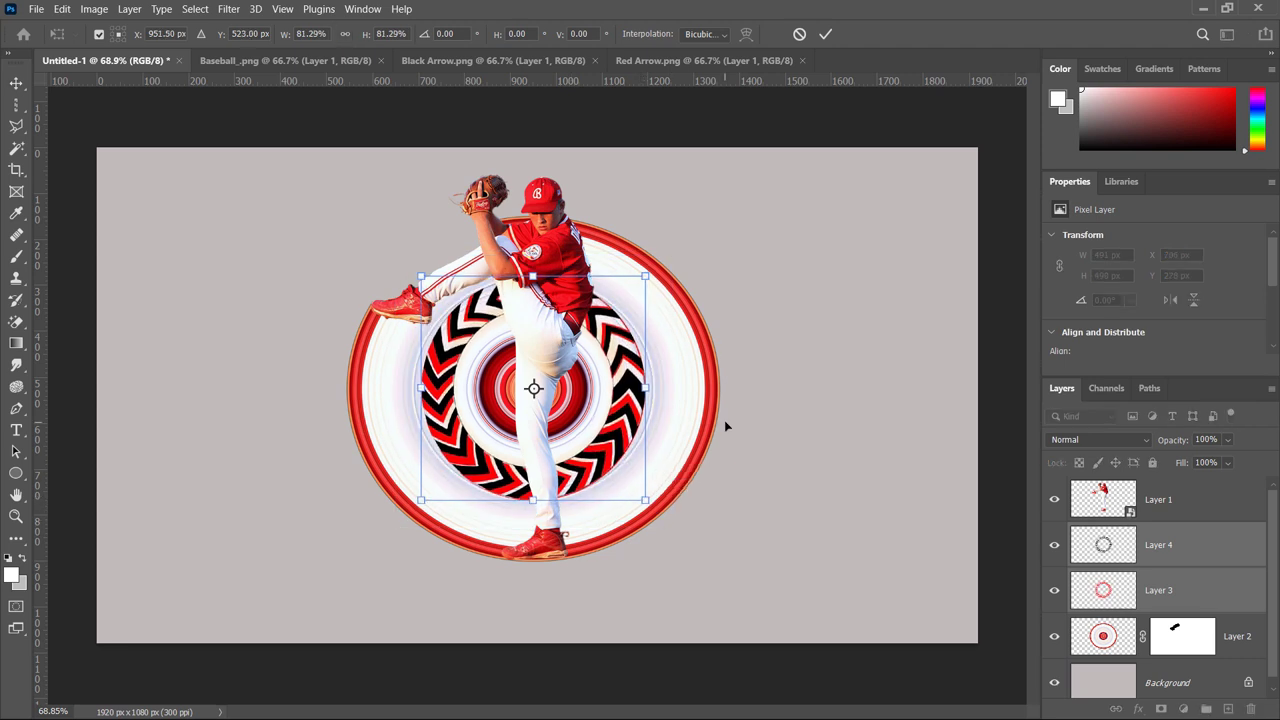
pyautogui.click(824, 34)
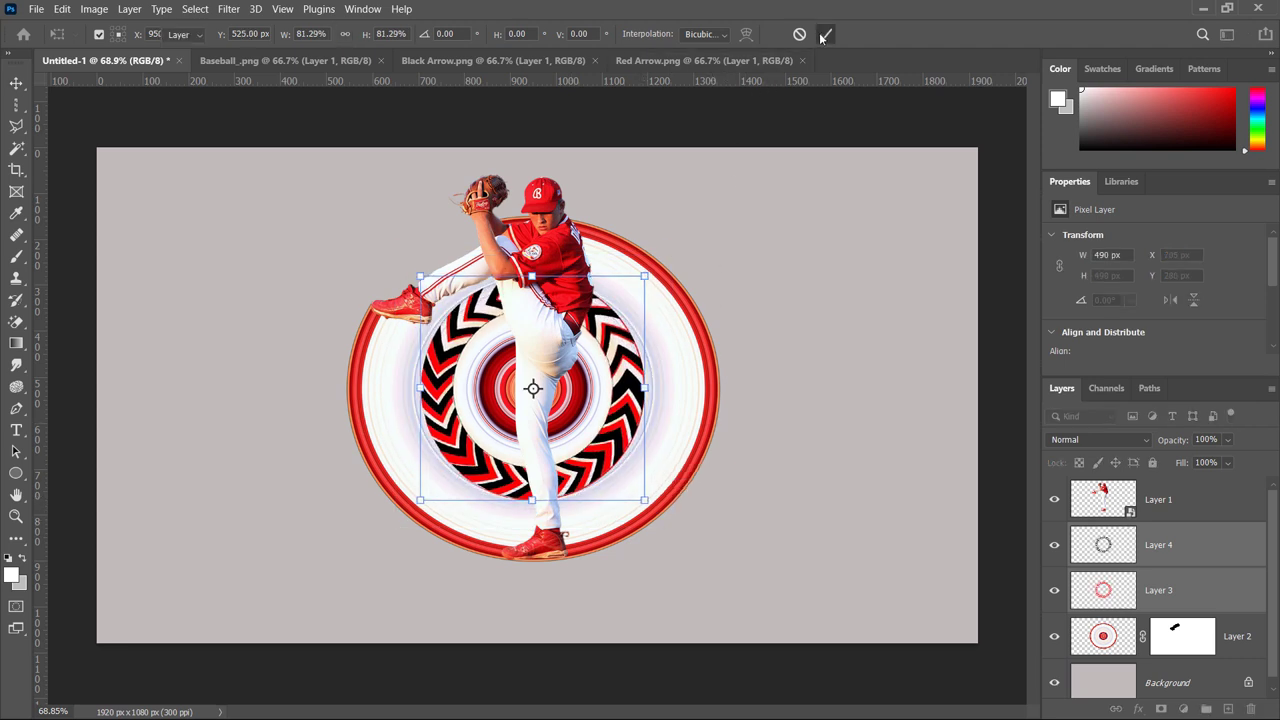
pyautogui.click(800, 120)
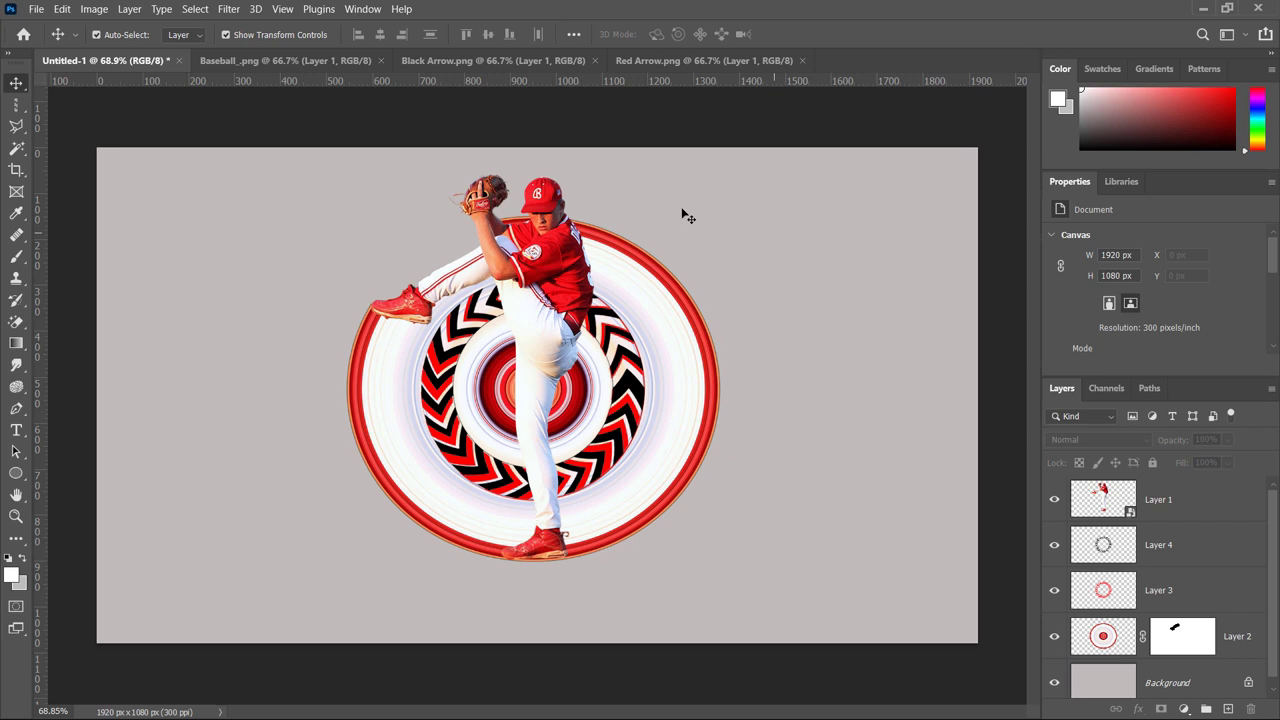
# - Show the Timeline panel and create a video timeline from the layers
pyautogui.click(362, 9)
pyautogui.click(400, 561)
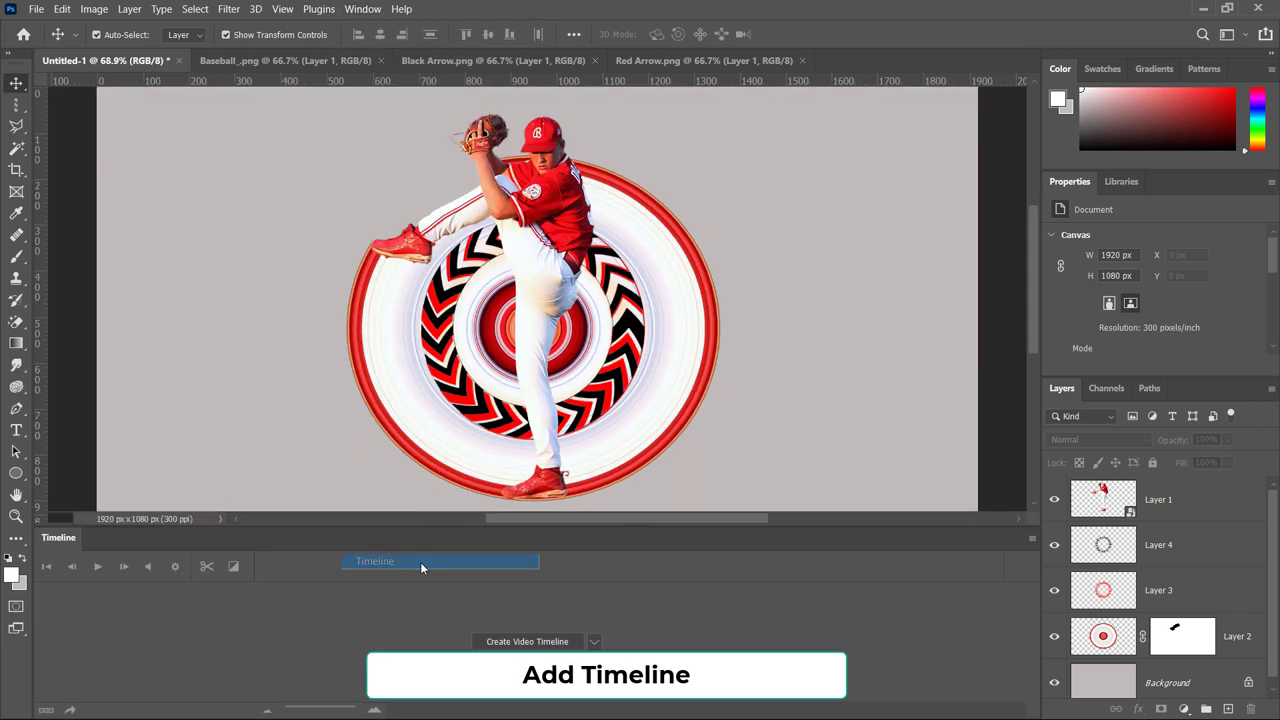
pyautogui.click(420, 564)
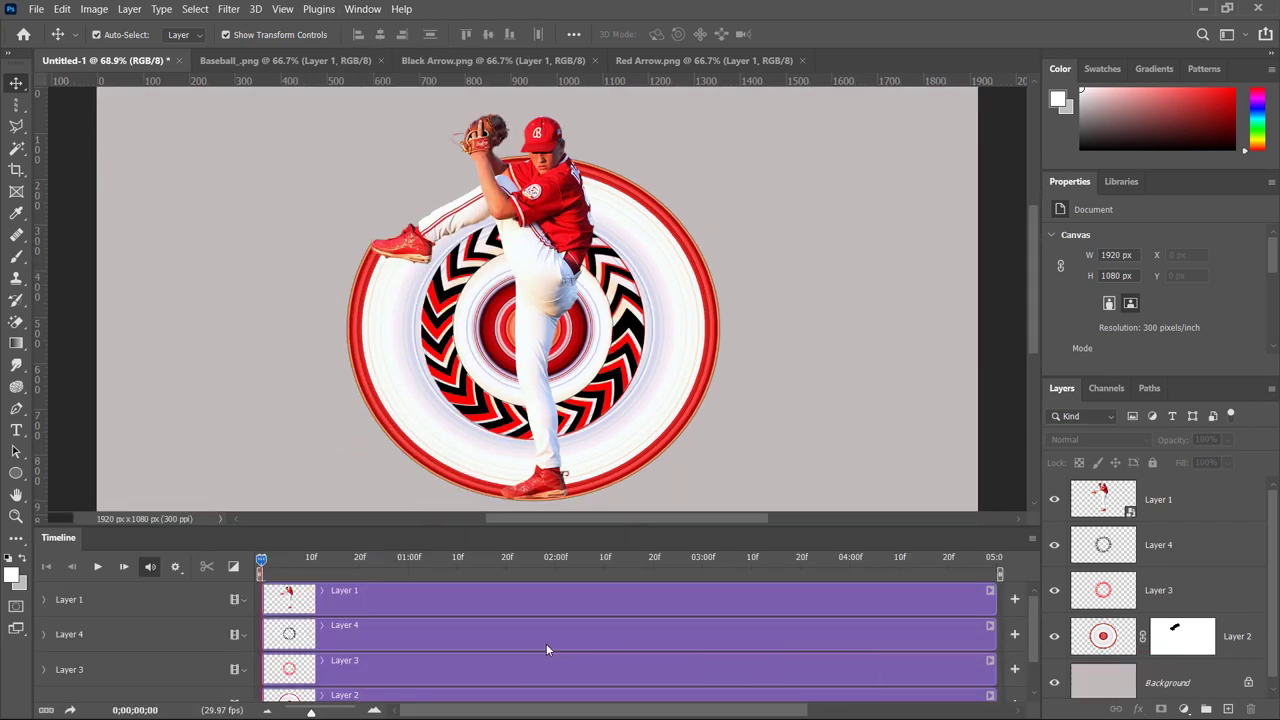
# - Convert Layer 4, the chevron ring, to a smart object and set a Transform keyframe at 0;00
pyautogui.click(316, 643)
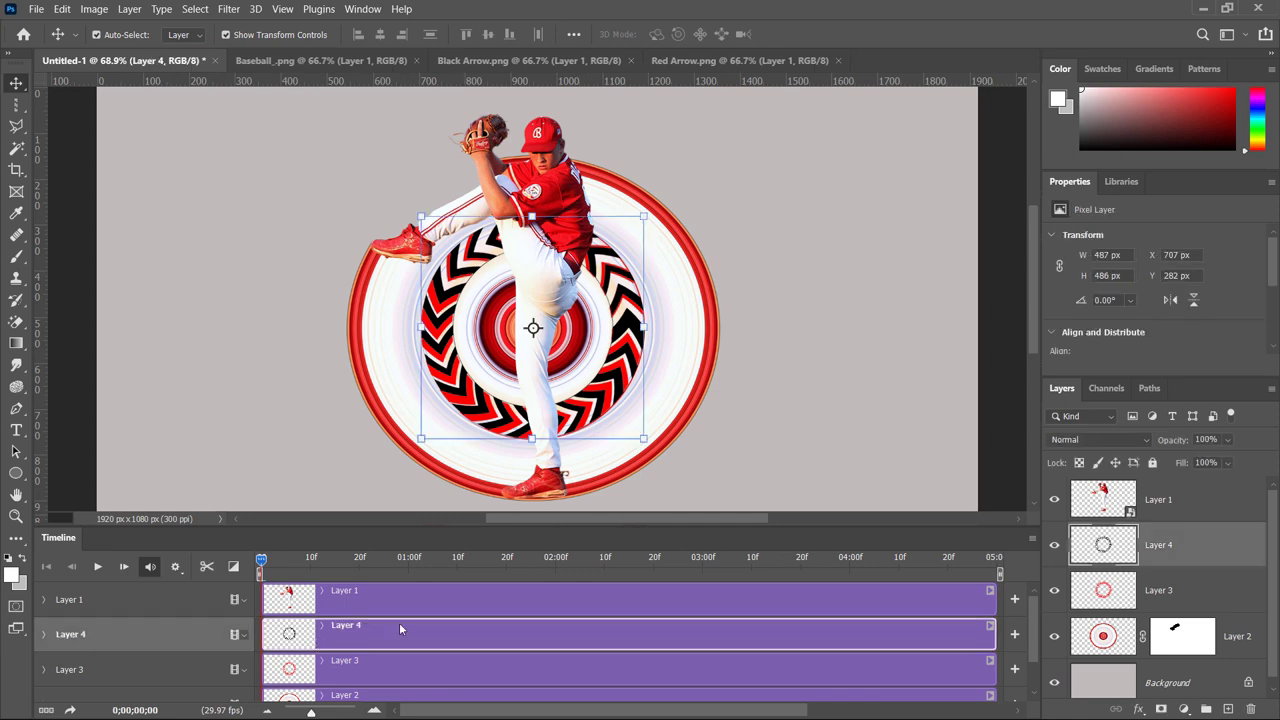
pyautogui.rightClick(1252, 545)
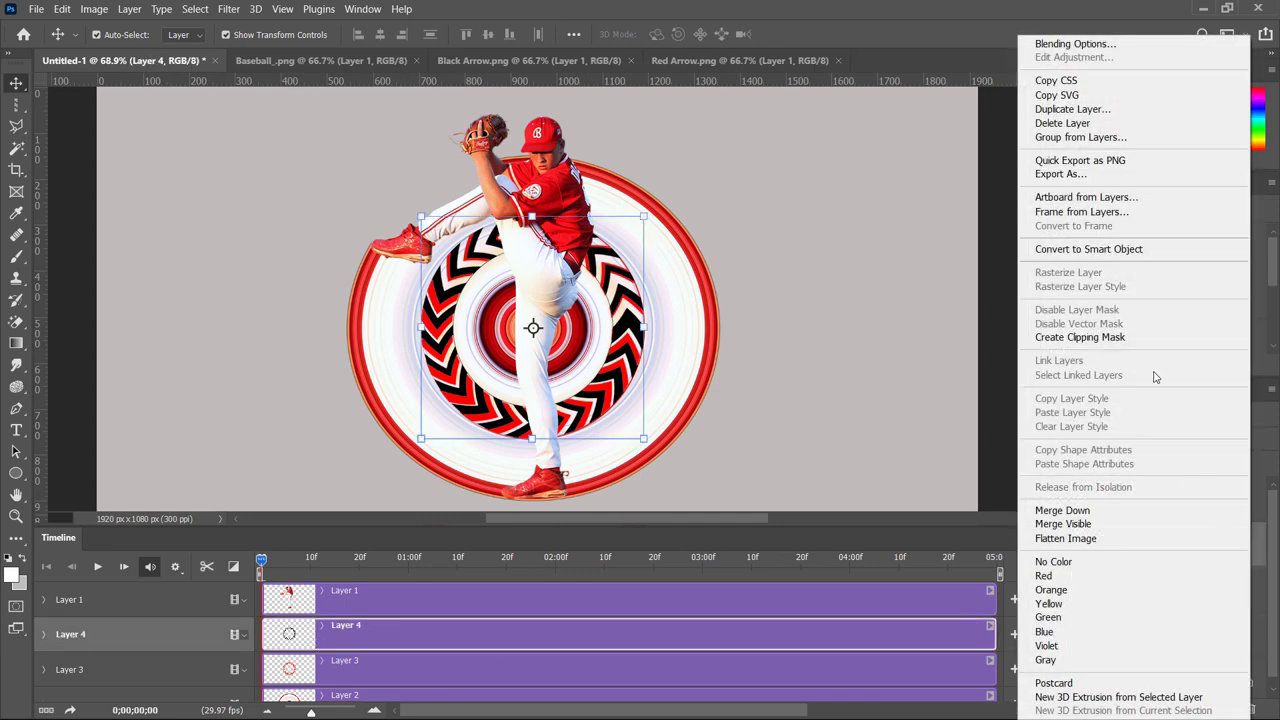
pyautogui.click(1107, 246)
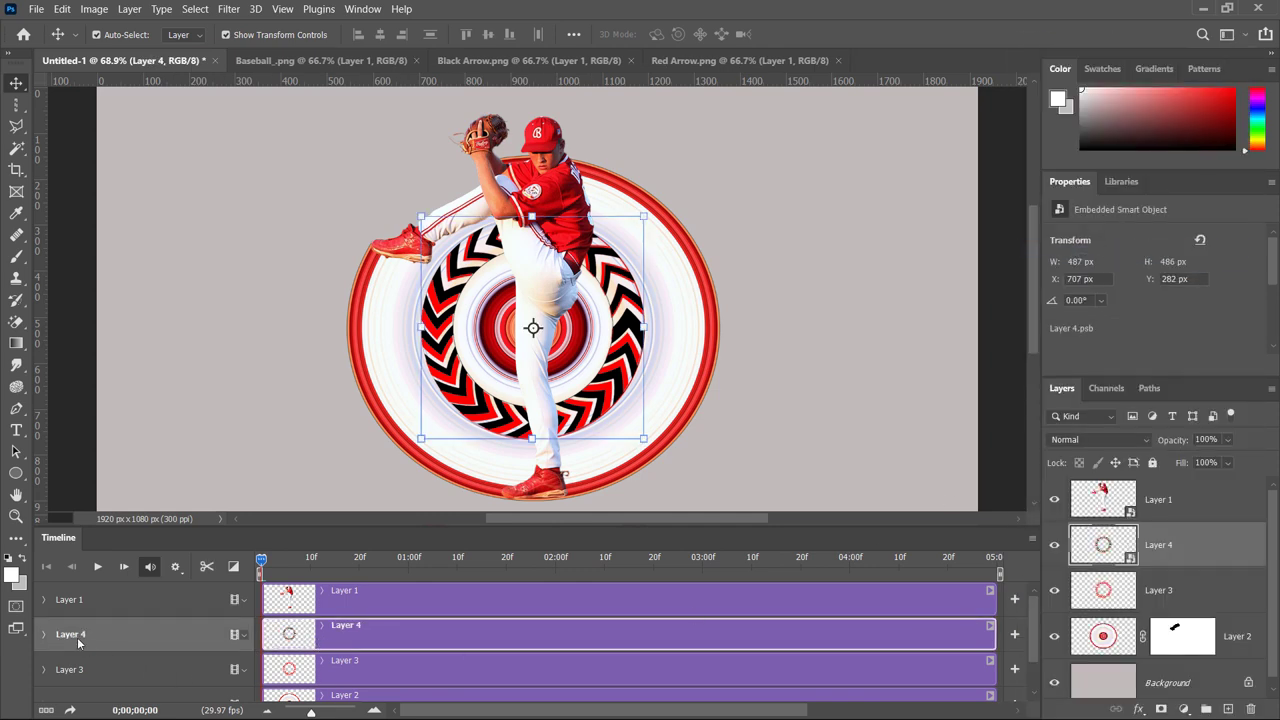
pyautogui.click(44, 634)
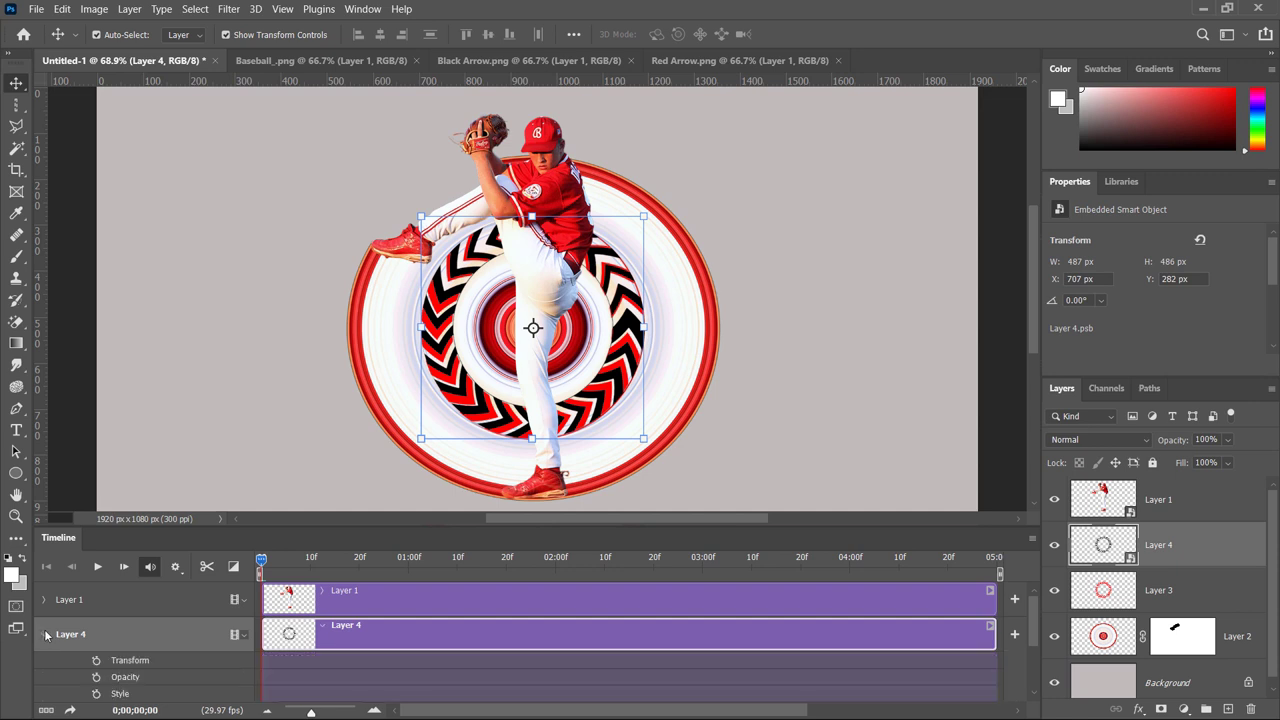
pyautogui.click(96, 661)
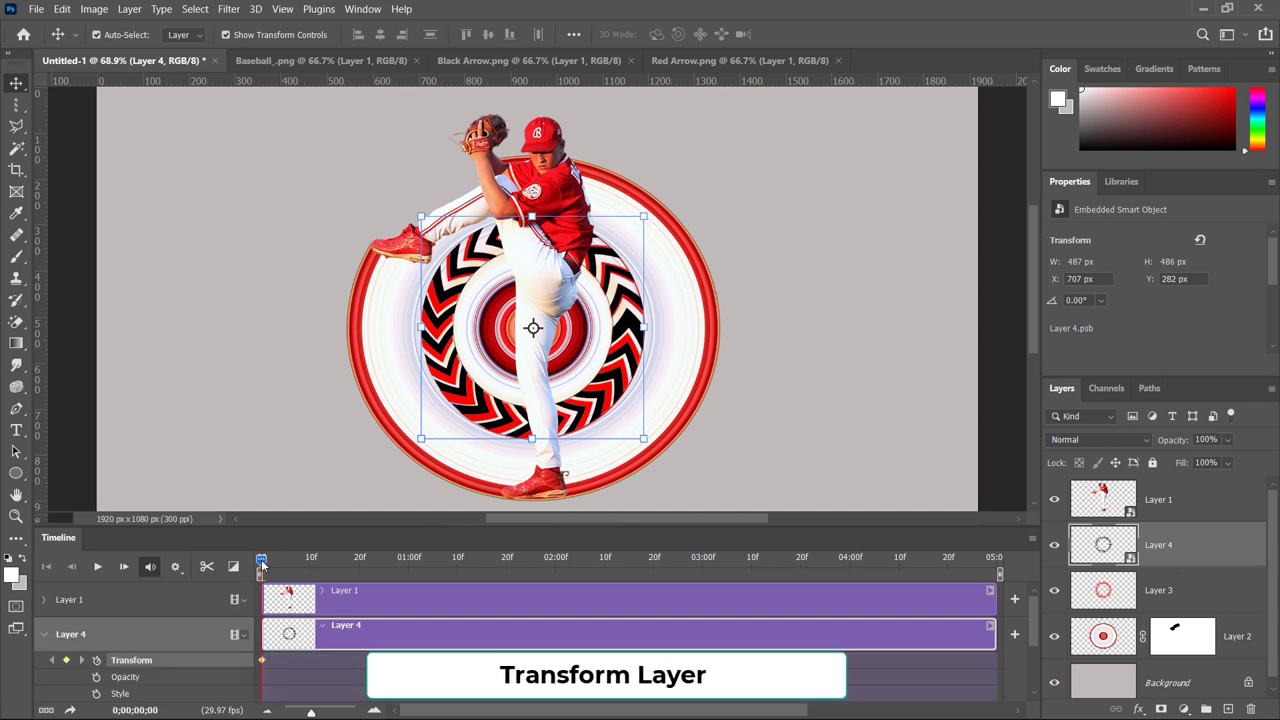
# - Rotate Layer 4 to -90° at 0;00;04;29, then play the timeline from the start
pyautogui.moveTo(510, 577); pyautogui.dragTo(1005, 597)
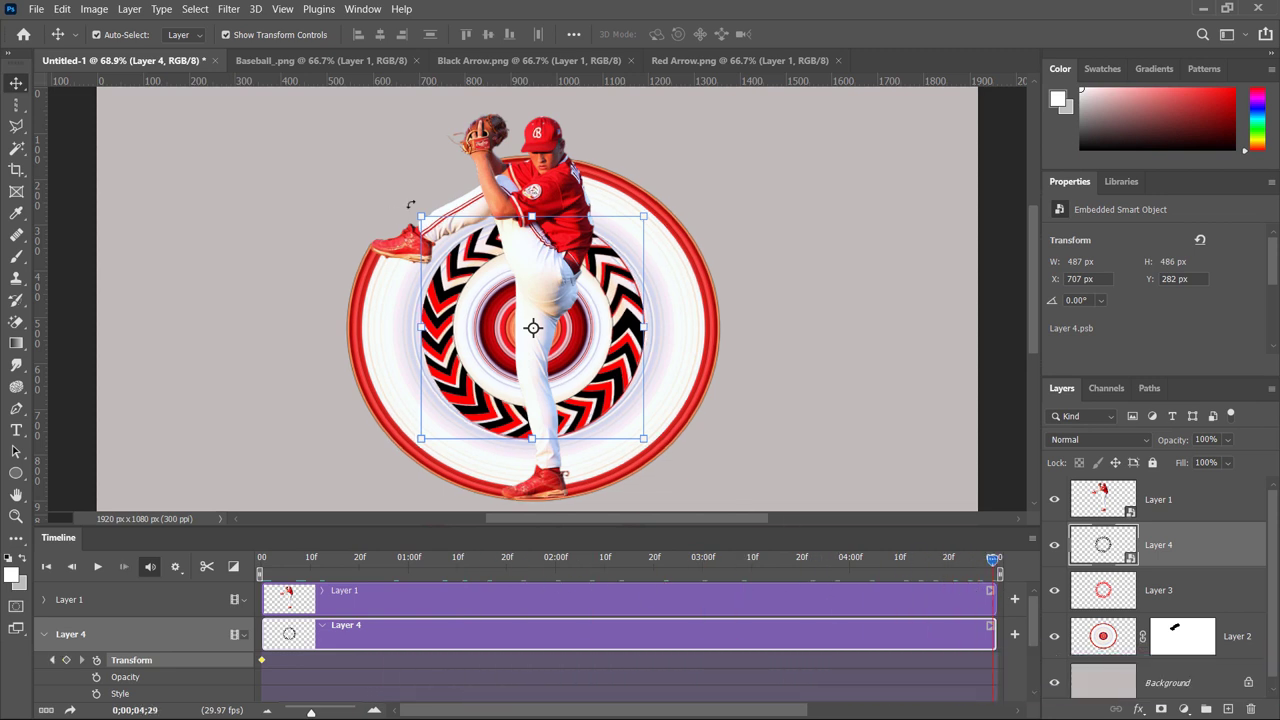
pyautogui.moveTo(410, 204)
pyautogui.mouseDown()
pyautogui.moveTo(452, 232)
pyautogui.moveTo(452, 292)
pyautogui.mouseUp()
pyautogui.moveTo(456, 396); pyautogui.dragTo(456, 400)
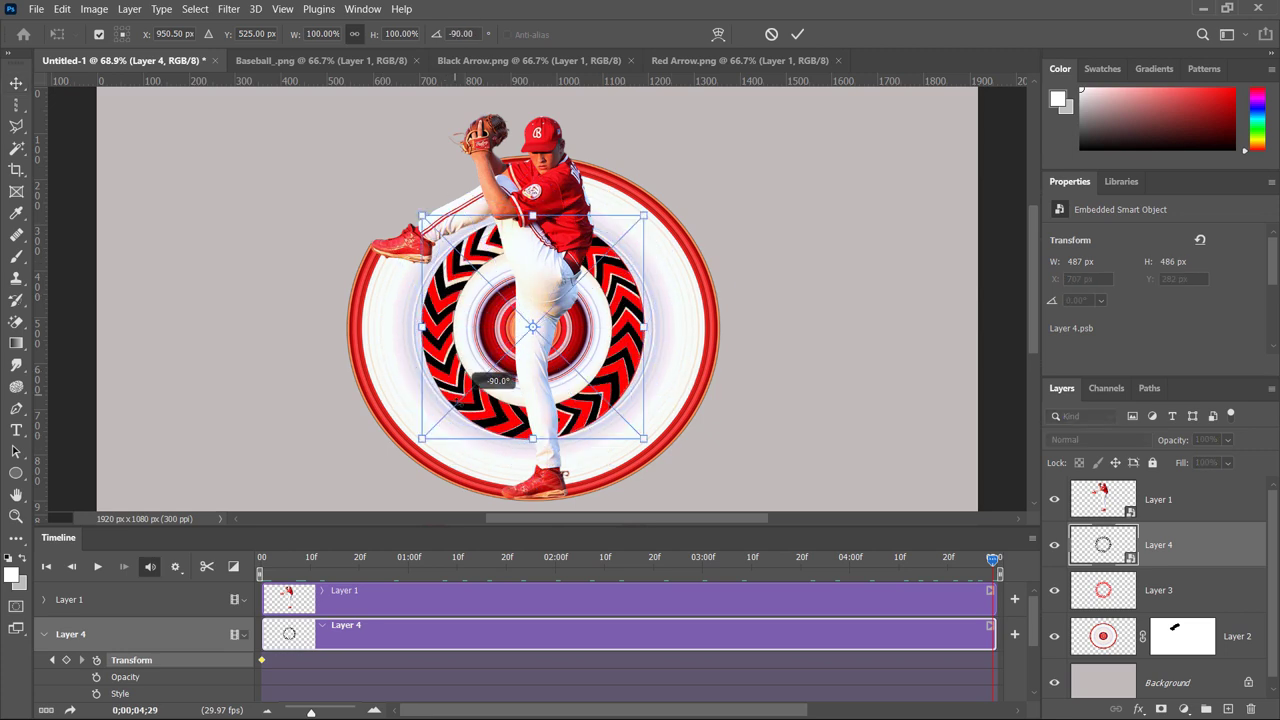
pyautogui.click(796, 34)
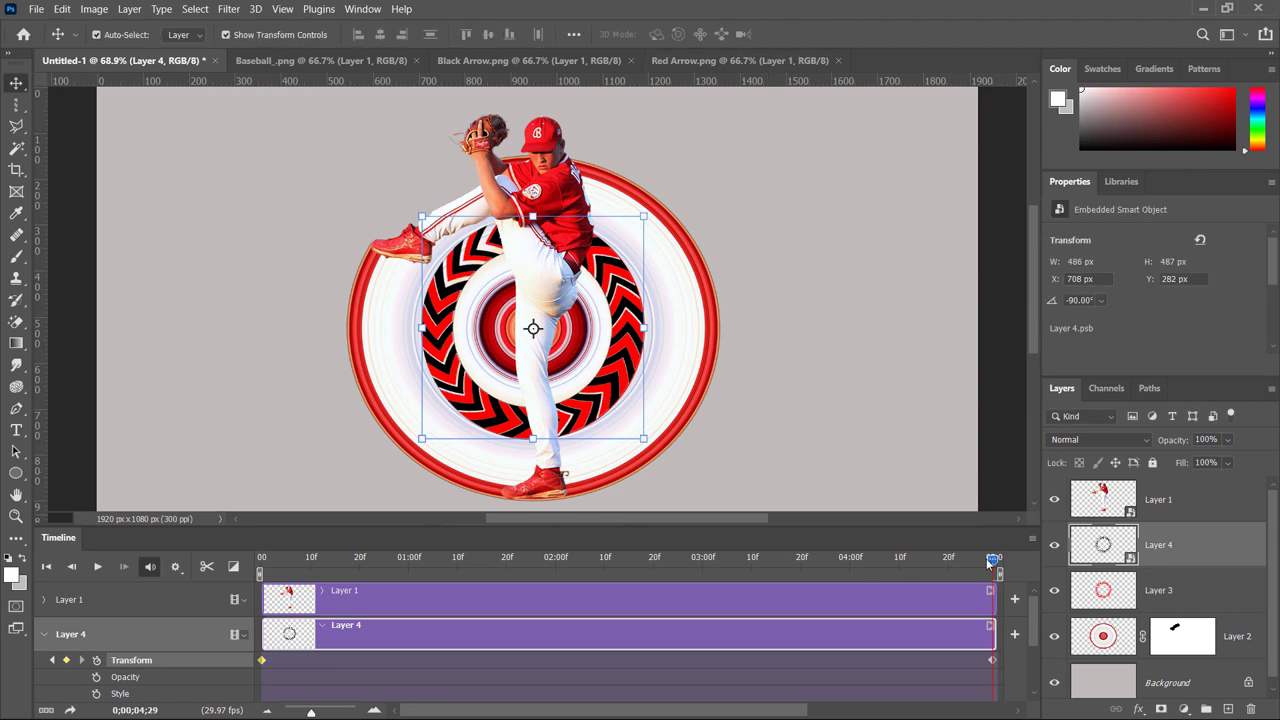
pyautogui.moveTo(992, 560); pyautogui.dragTo(261, 560)
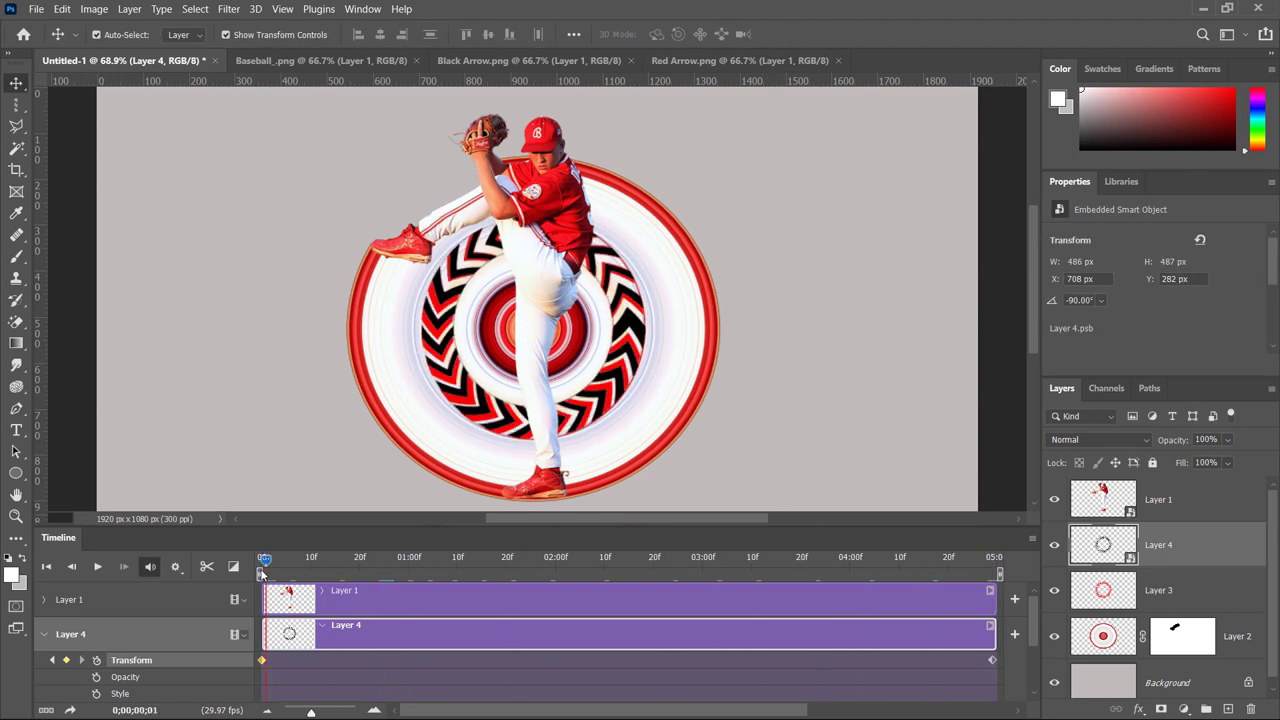
pyautogui.click(99, 566)
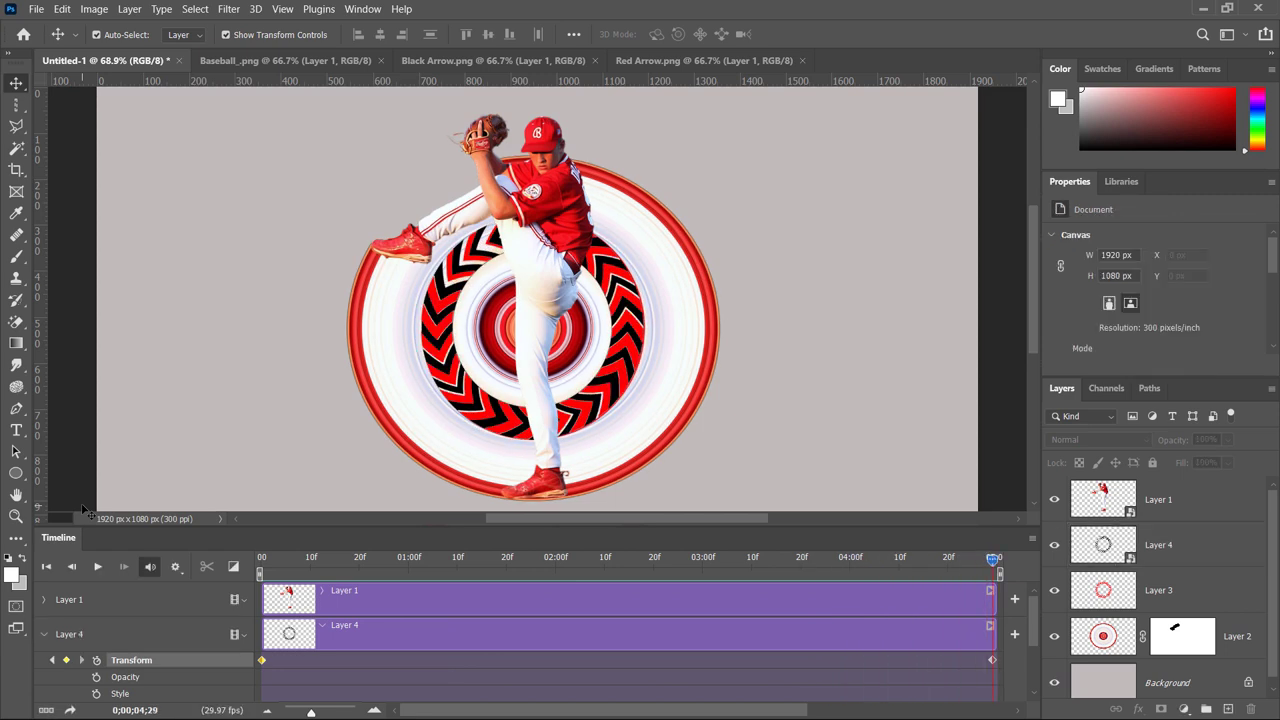
# - Render the video as Baseball.mp4 at 30 fps, then collapse the Timeline panel
pyautogui.click(1032, 538)
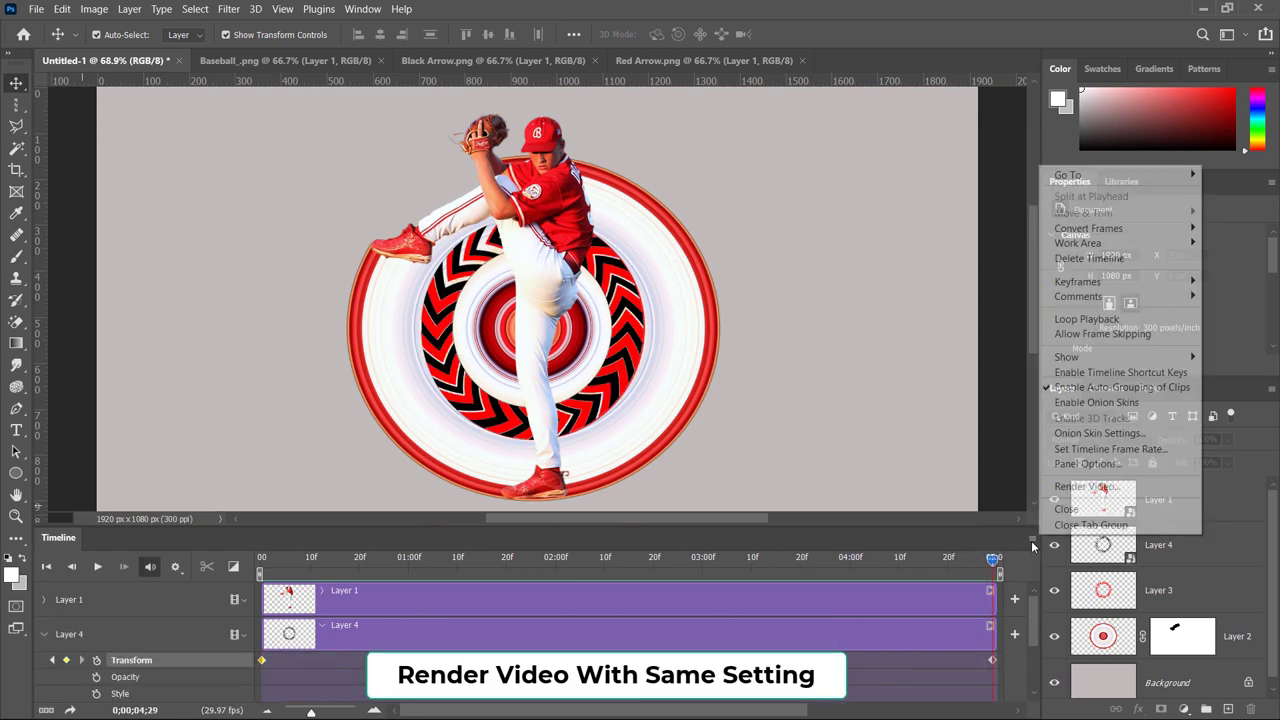
pyautogui.click(1062, 488)
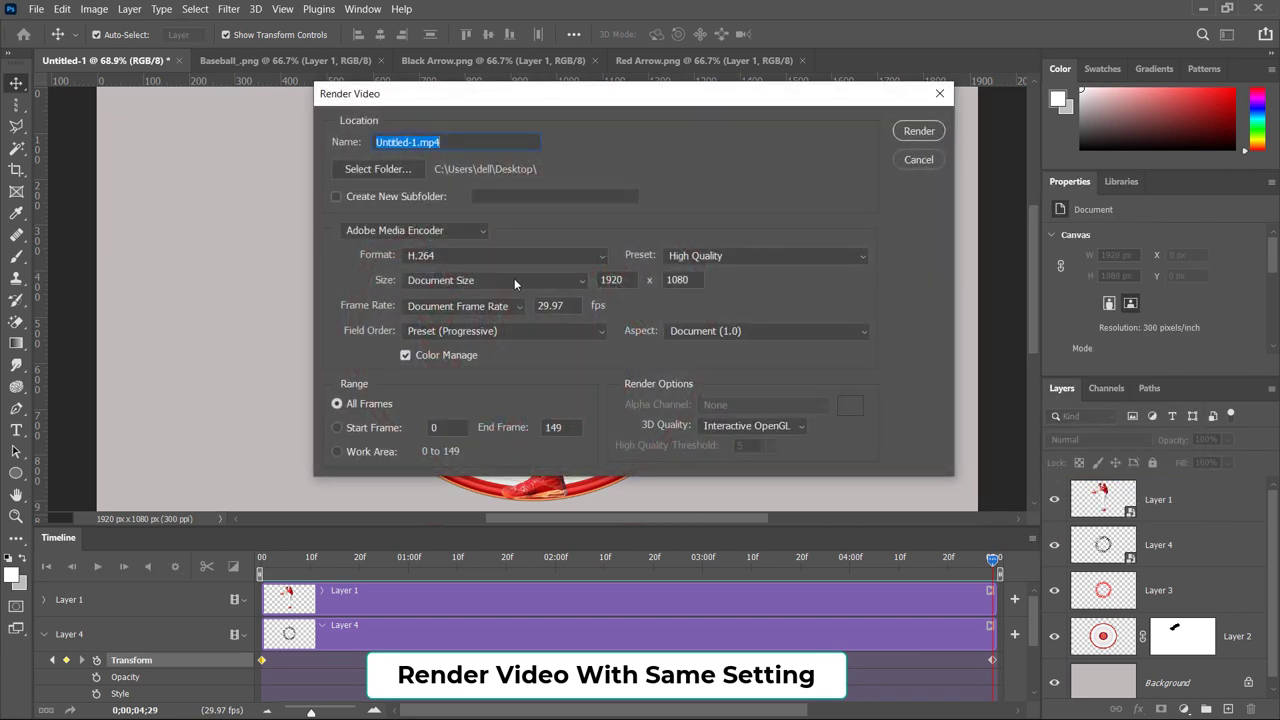
pyautogui.click(462, 134)
pyautogui.press('Left')
pyautogui.press('Left')
pyautogui.press('Left')
pyautogui.hotkey('shift', 'Home')
pyautogui.write('B')
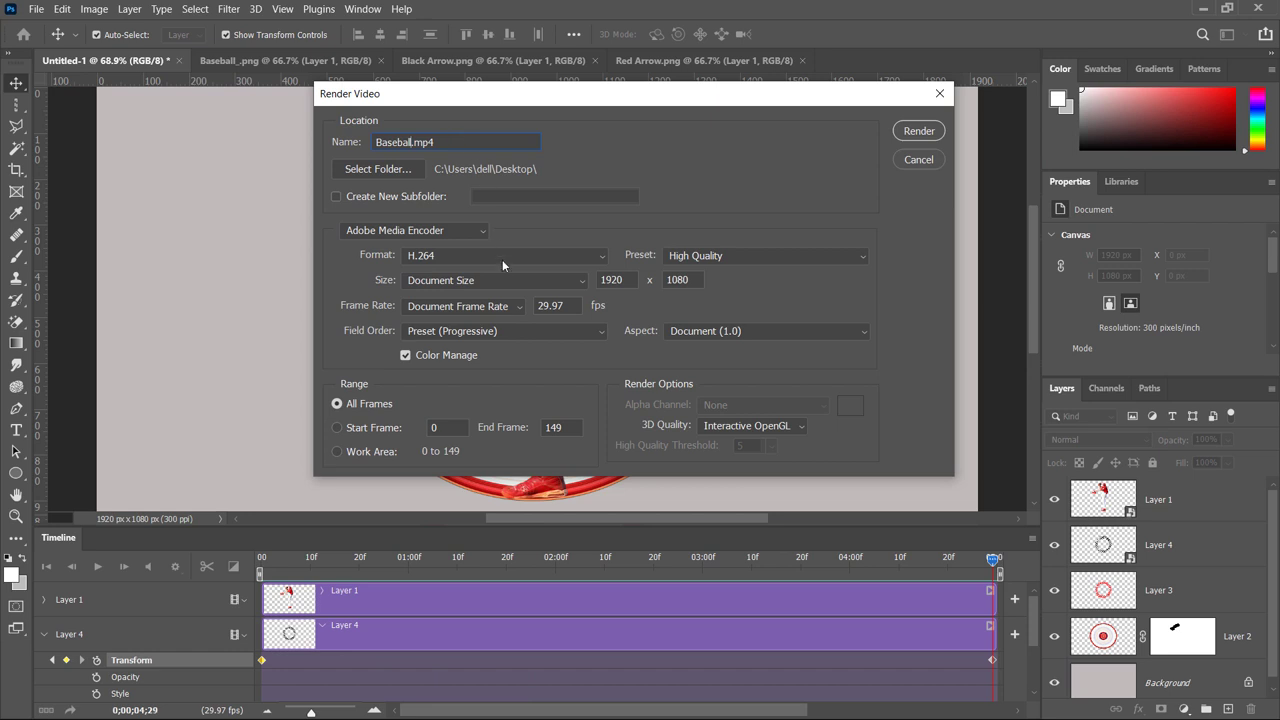
pyautogui.click(626, 279)
pyautogui.write('30')
pyautogui.click(922, 131)
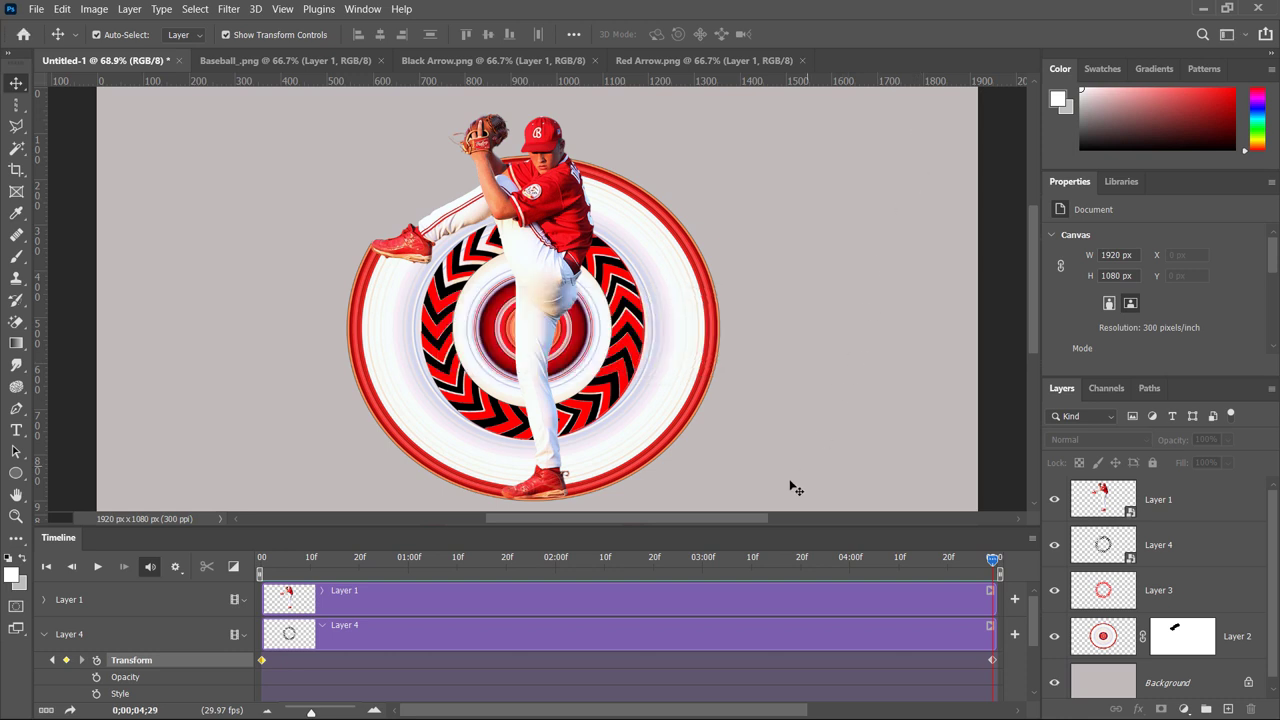
pyautogui.moveTo(780, 527); pyautogui.dragTo(790, 567)
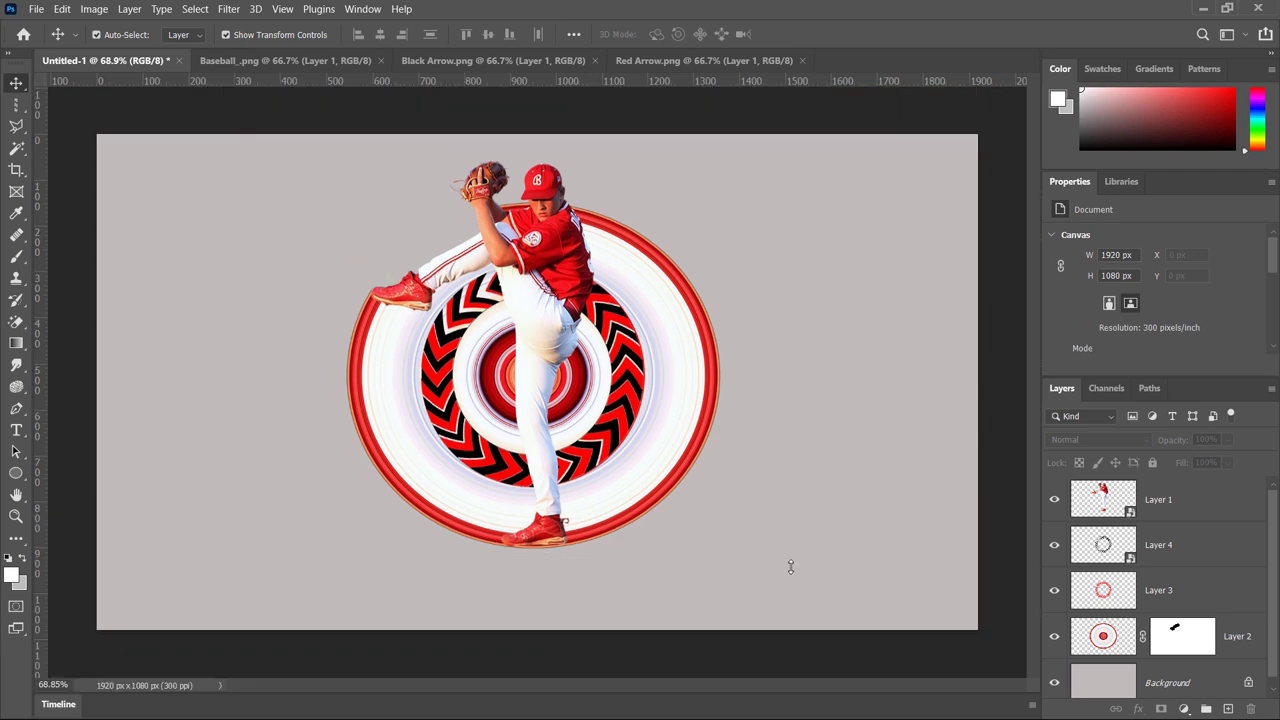
# - Minimise Photoshop and open Baseball.mp4 from the desktop in VLC, playing full screen
pyautogui.click(1199, 8)
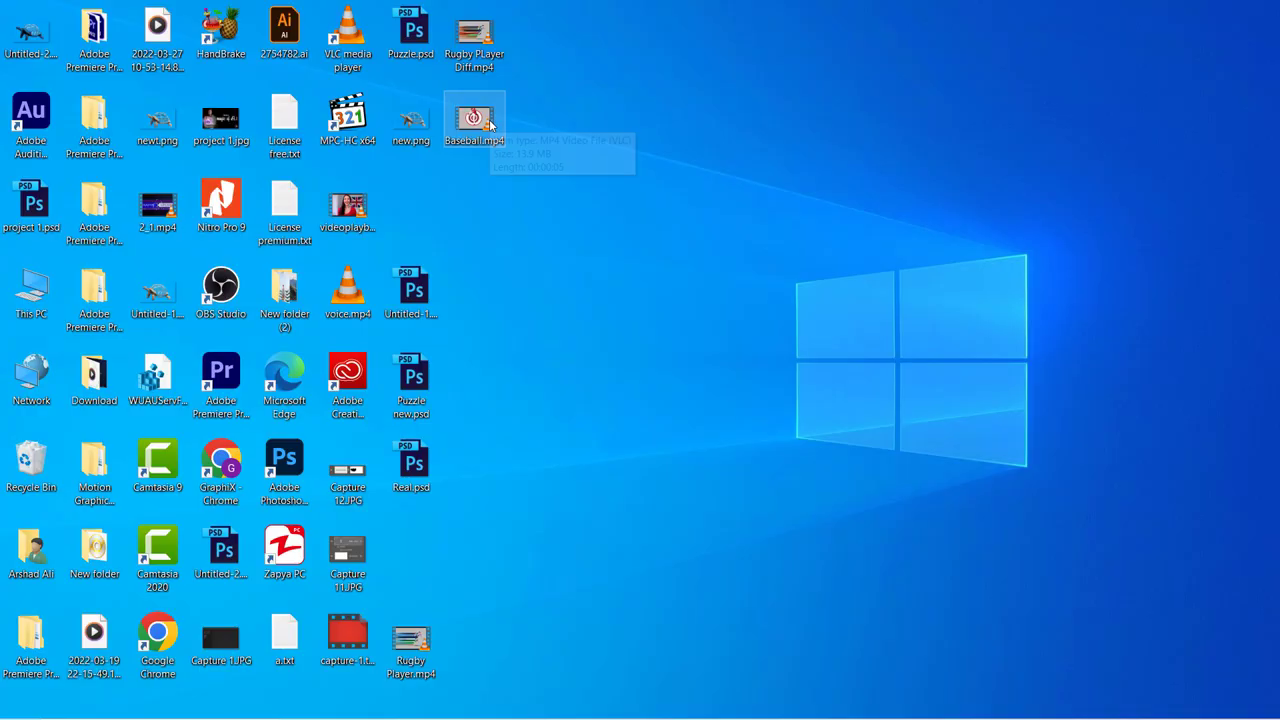
pyautogui.doubleClick(489, 122)
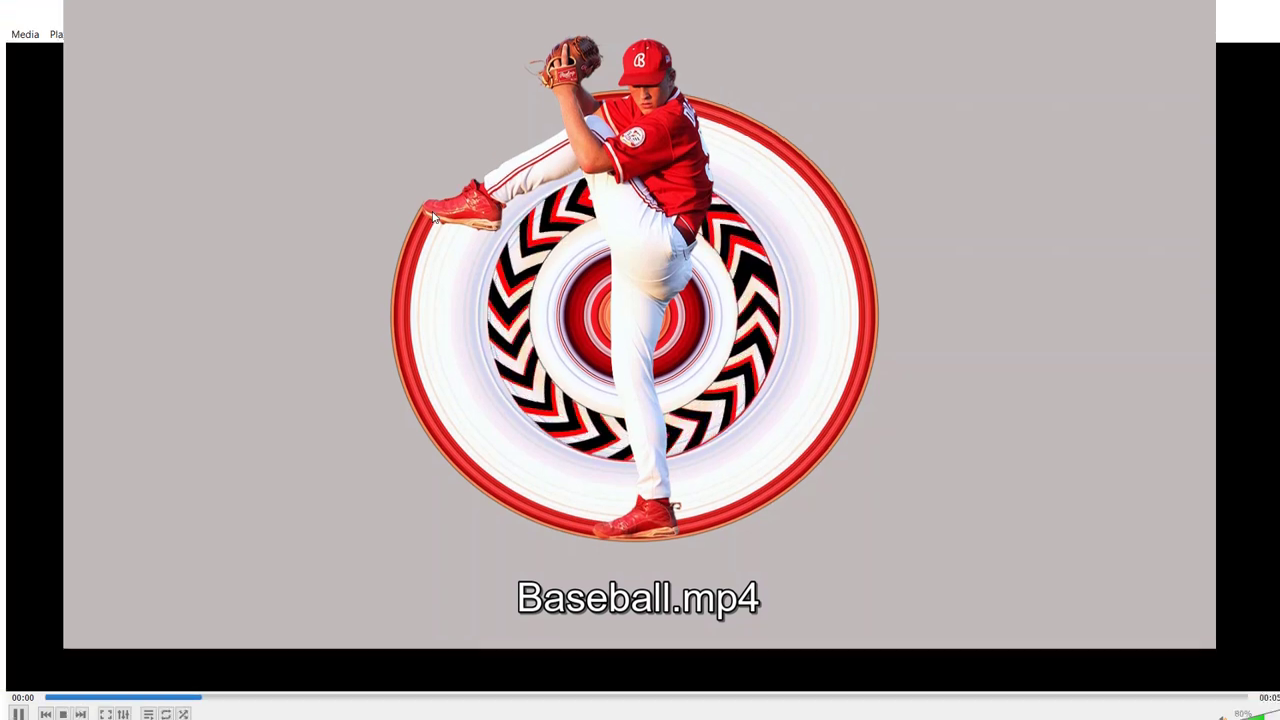
pyautogui.doubleClick(432, 213)
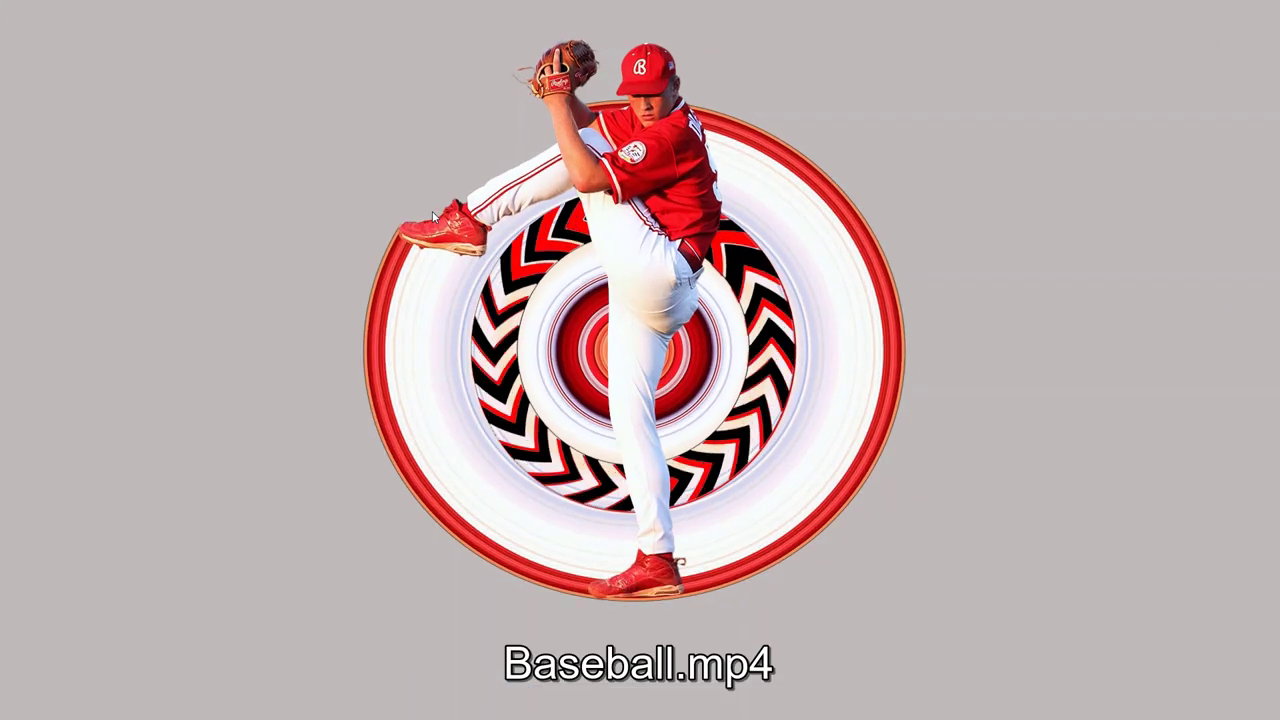